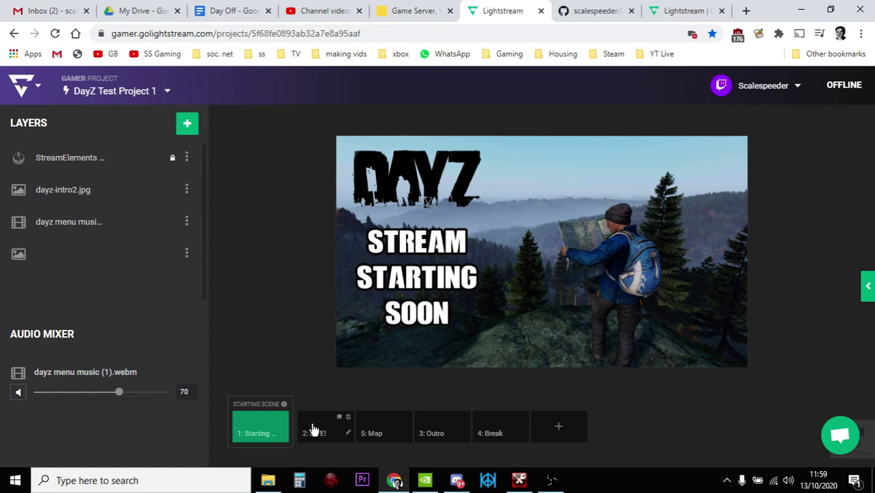
- Preview the LIVE!, Map, Break, Outro and Starting scenes, then bring up the GitHub overlay repository
click(312, 430)
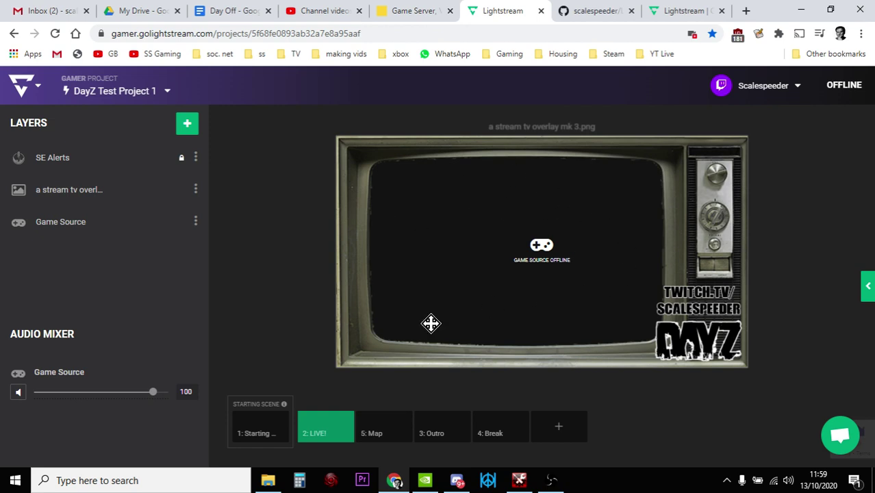
click(371, 432)
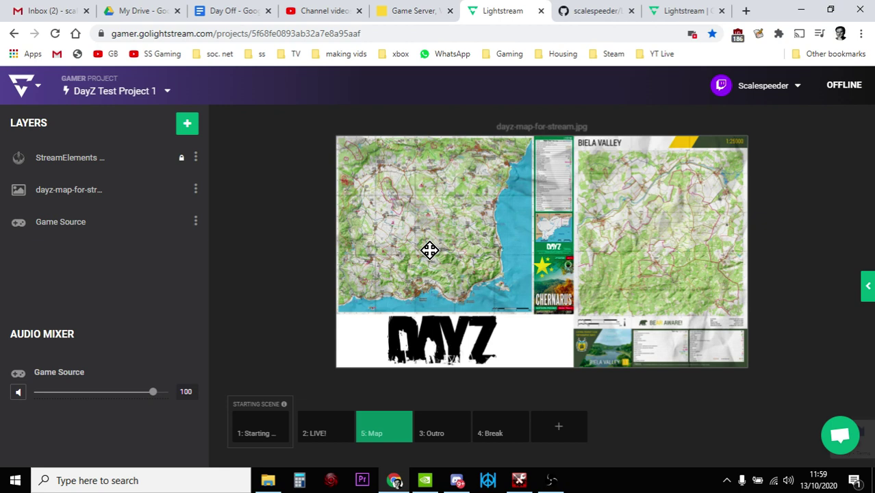
click(485, 426)
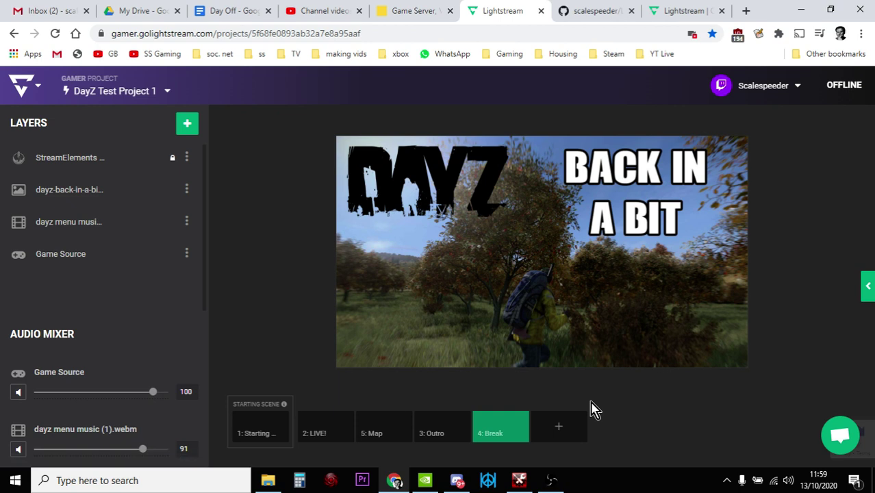
click(442, 424)
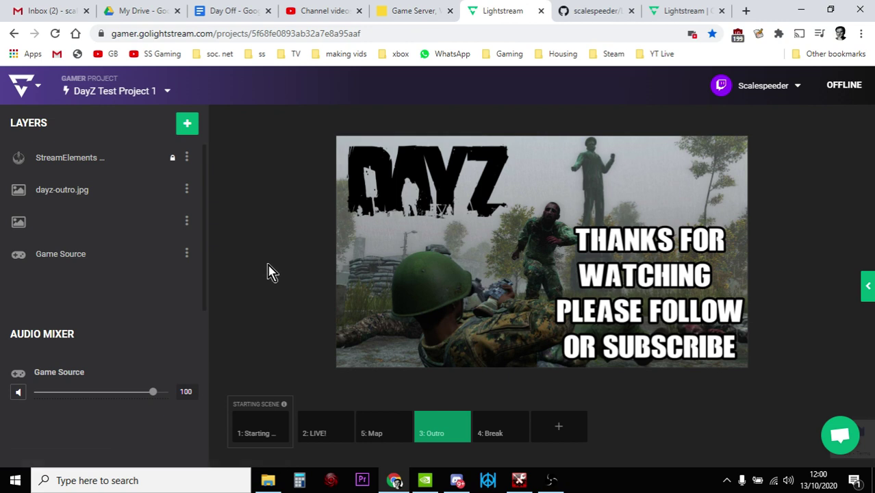
click(256, 420)
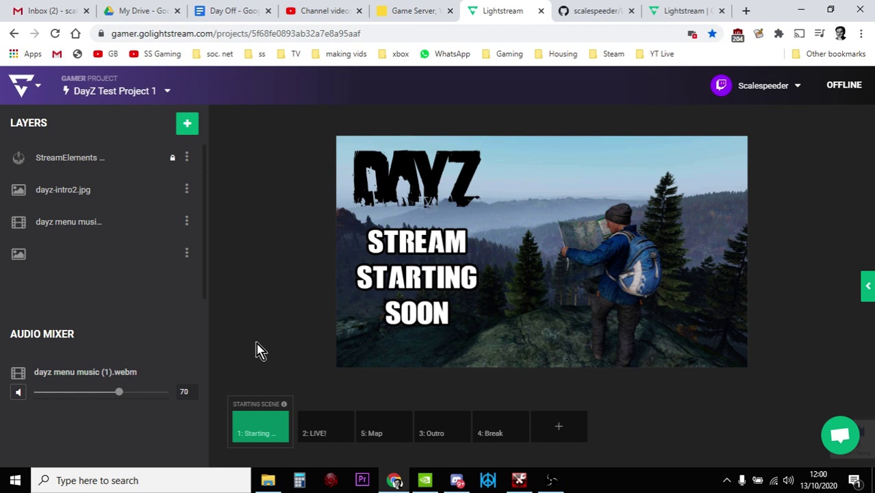
click(324, 429)
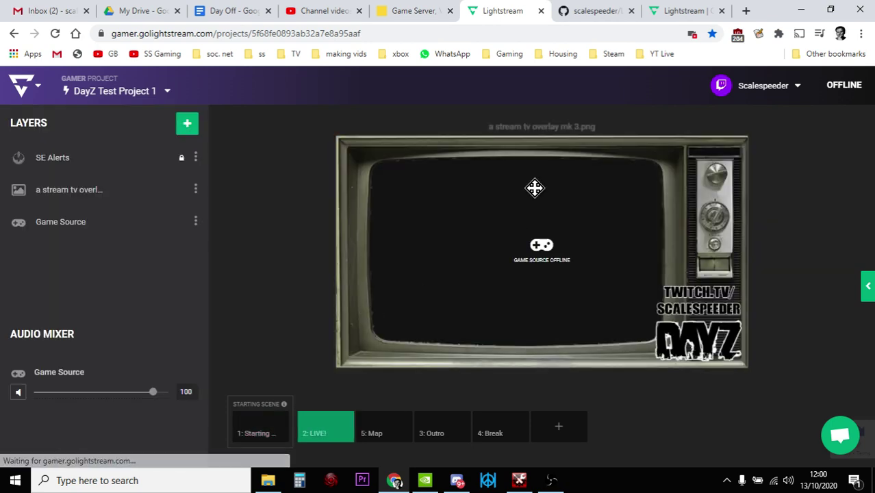
click(591, 12)
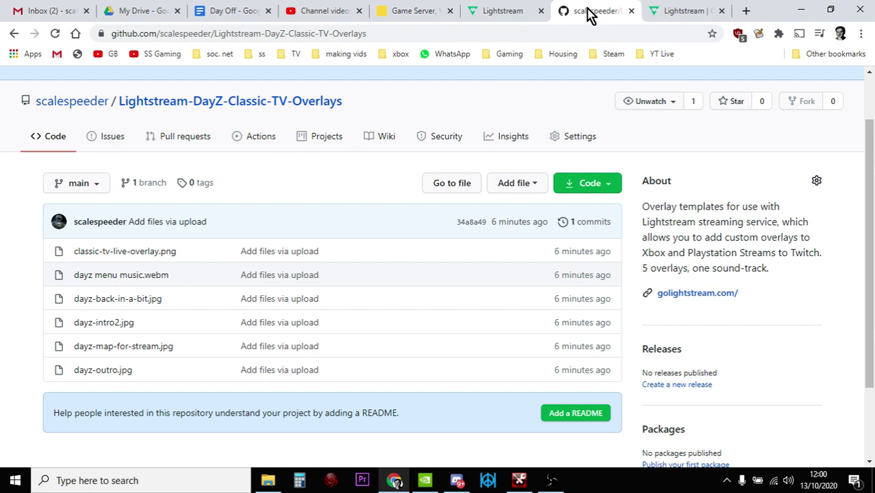
- View the repository's Clone and Download ZIP options, then return to the Lightstream project editor
click(609, 190)
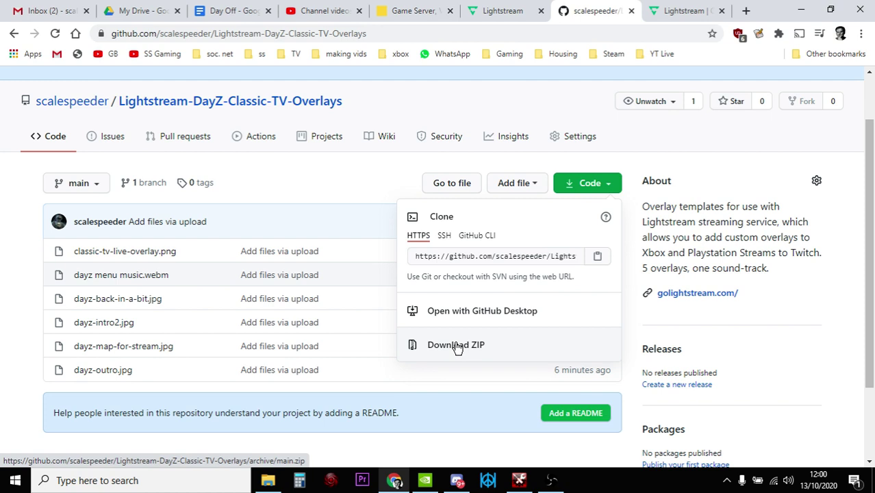
click(518, 13)
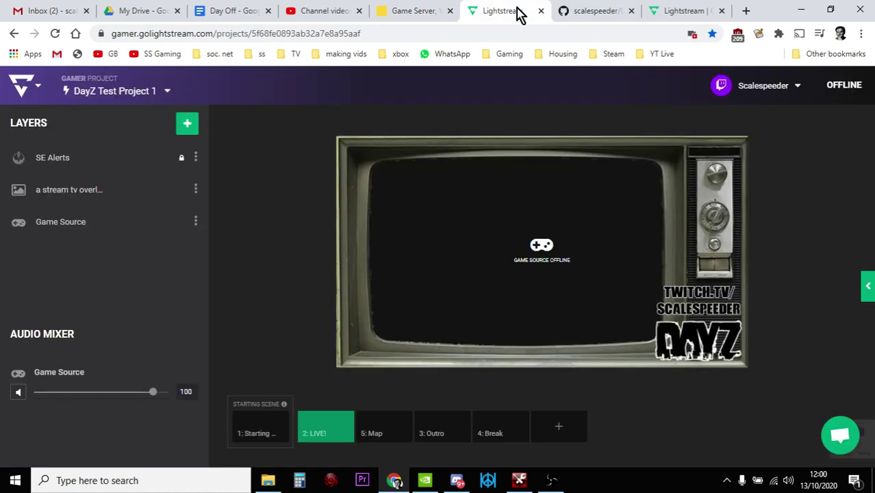
click(702, 17)
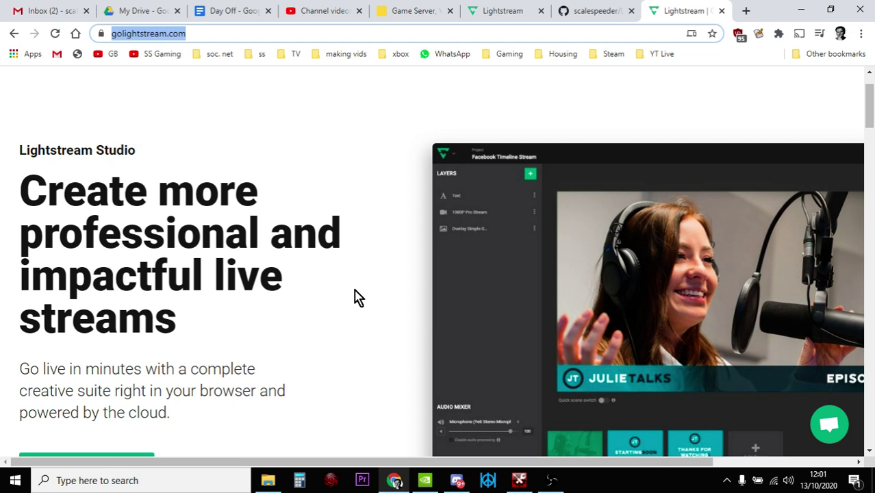
scroll(554, 278, down, 1)
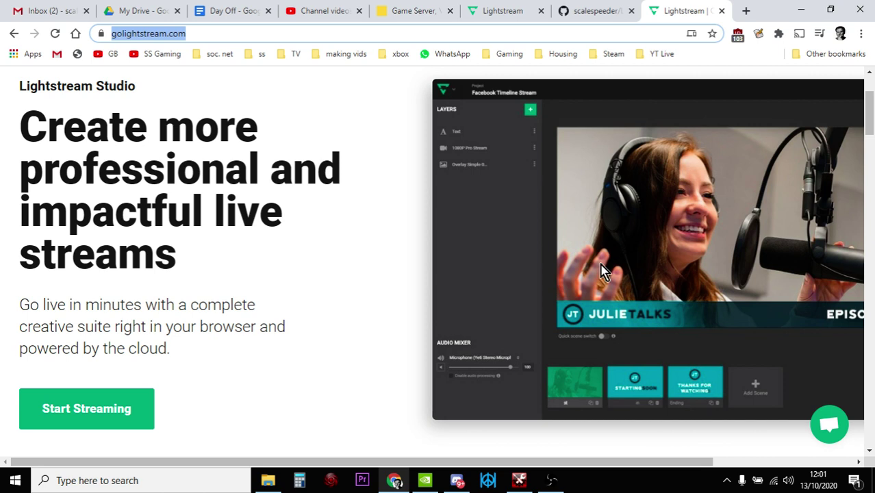
click(503, 11)
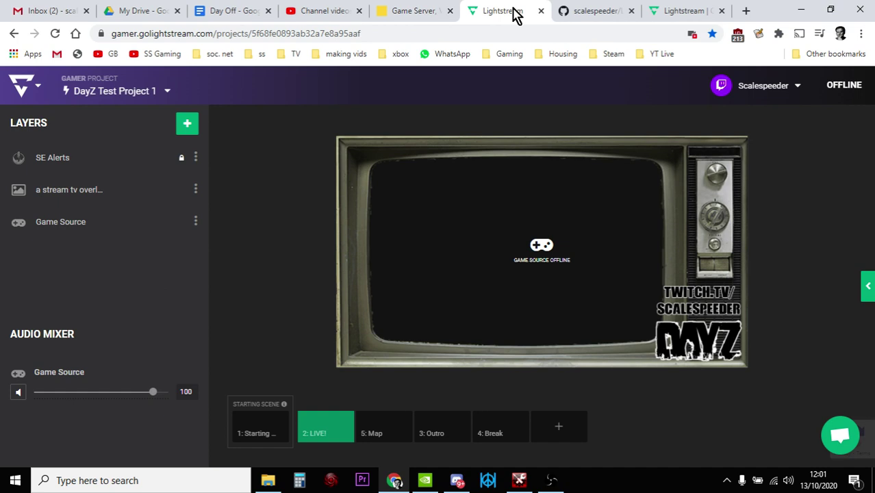
click(268, 480)
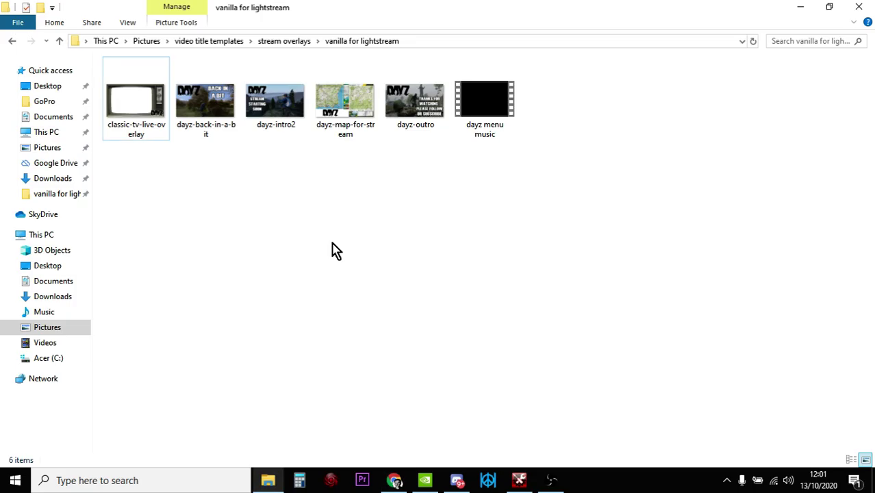
click(235, 107)
click(274, 103)
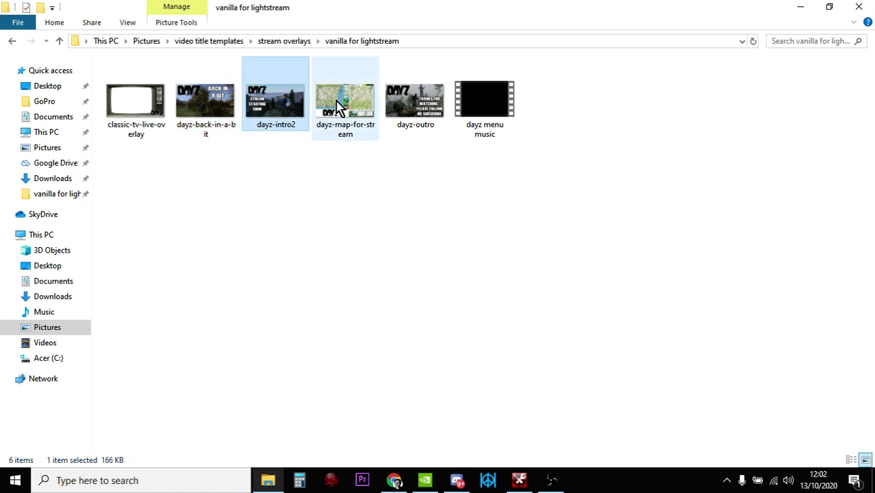
click(342, 103)
click(394, 104)
click(385, 161)
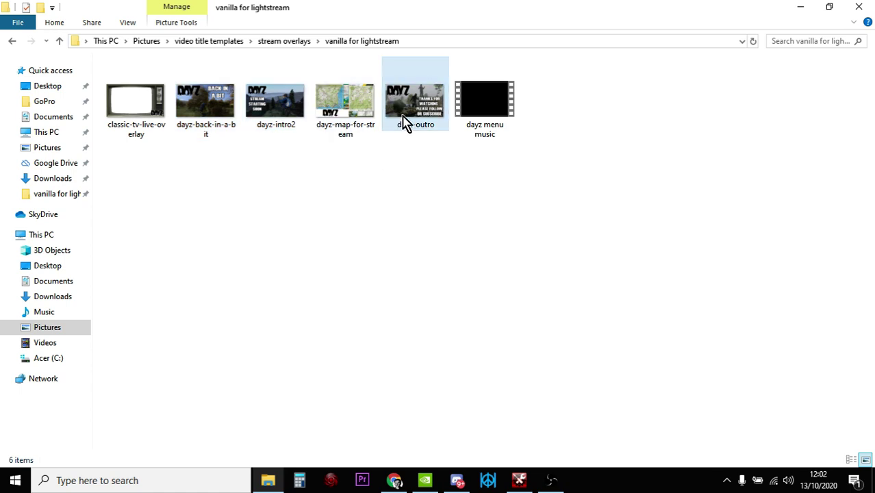
mouse_move(404, 124)
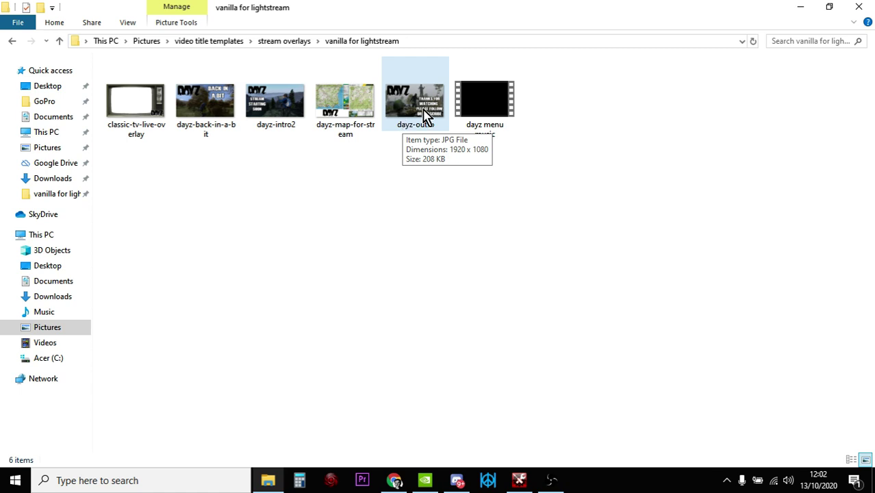
mouse_move(482, 106)
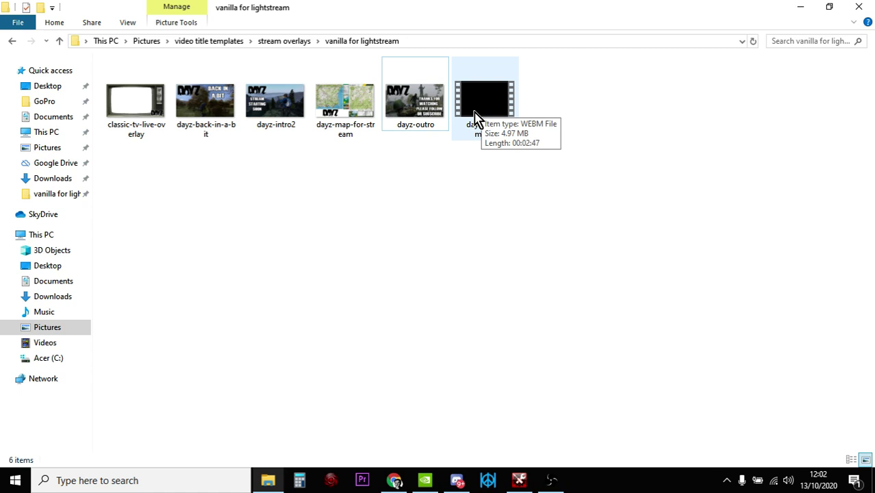
click(394, 480)
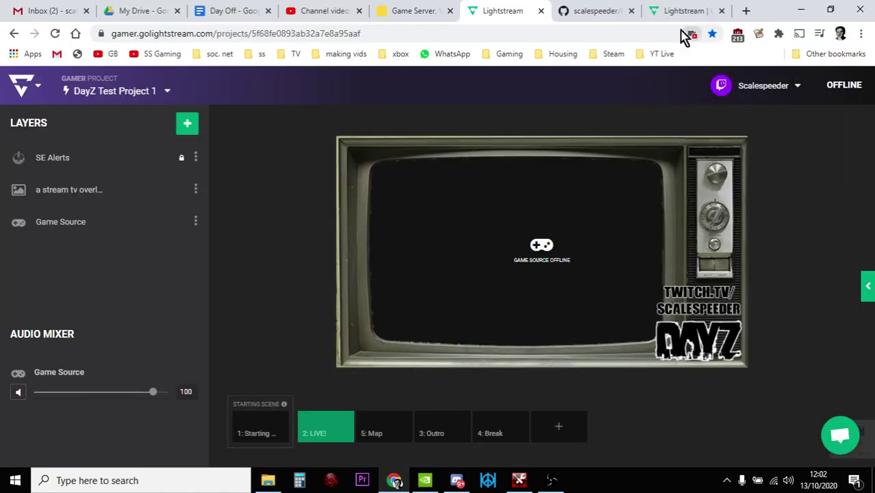
- Open the empty DayZ Classic TV Vanilla project from My Projects and begin adding a layer
click(678, 10)
click(509, 13)
click(165, 92)
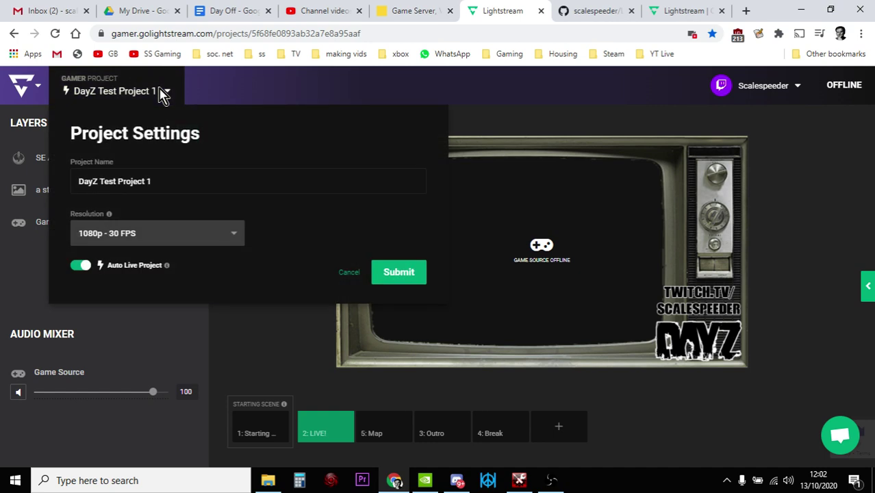
click(23, 89)
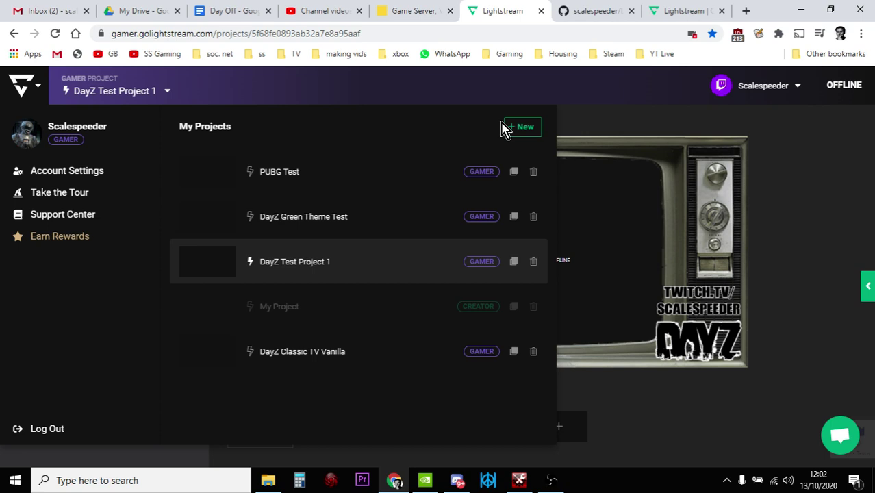
click(305, 352)
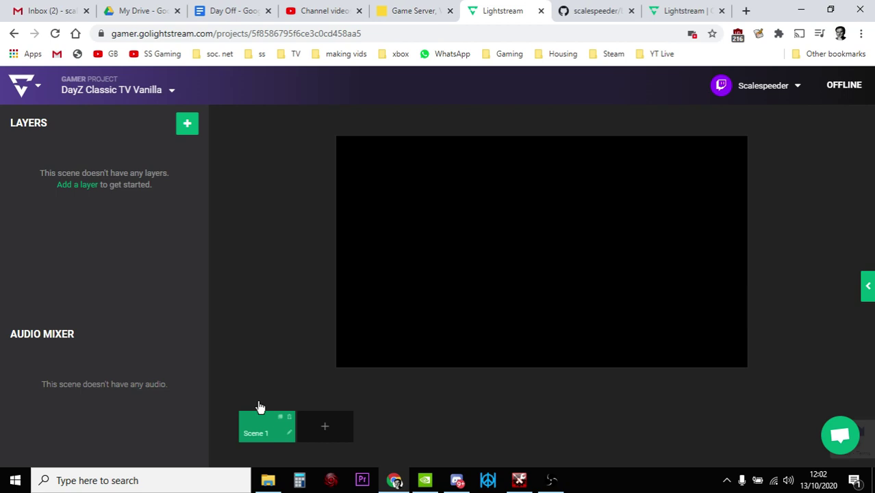
click(186, 124)
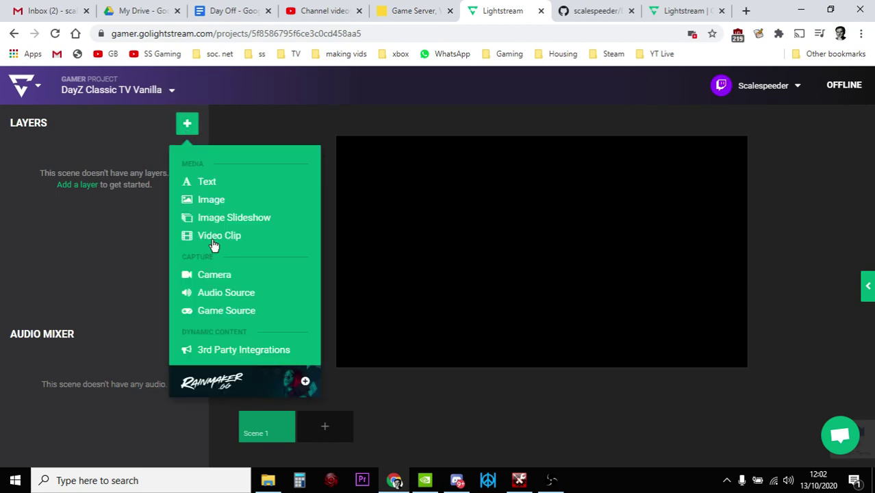
- Upload dayz-intro2.jpg from File Explorer as a full-canvas image layer in Scene 1
click(208, 208)
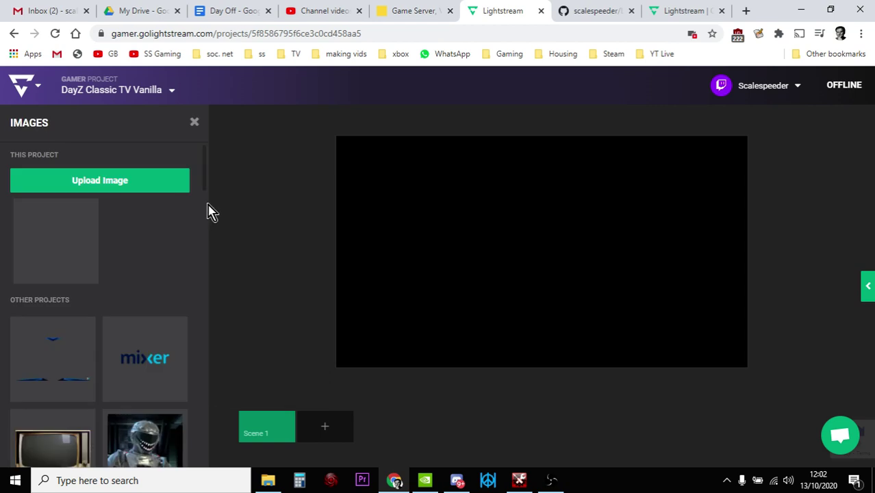
click(135, 185)
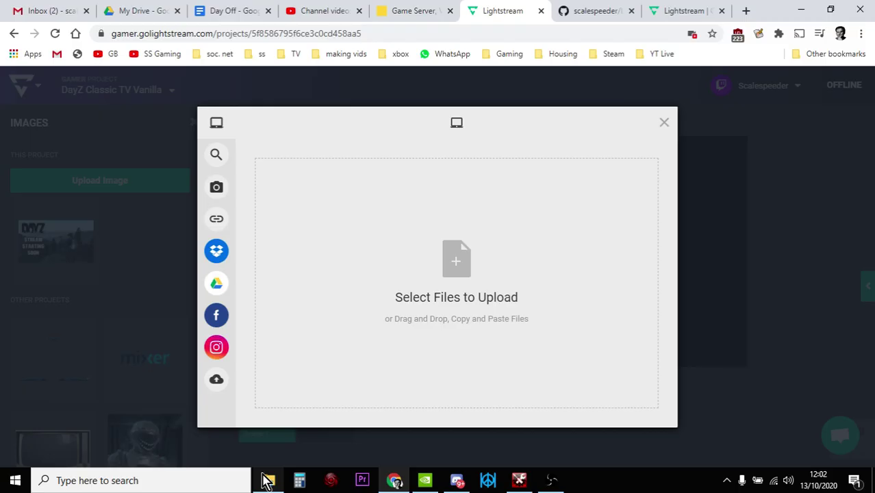
click(266, 472)
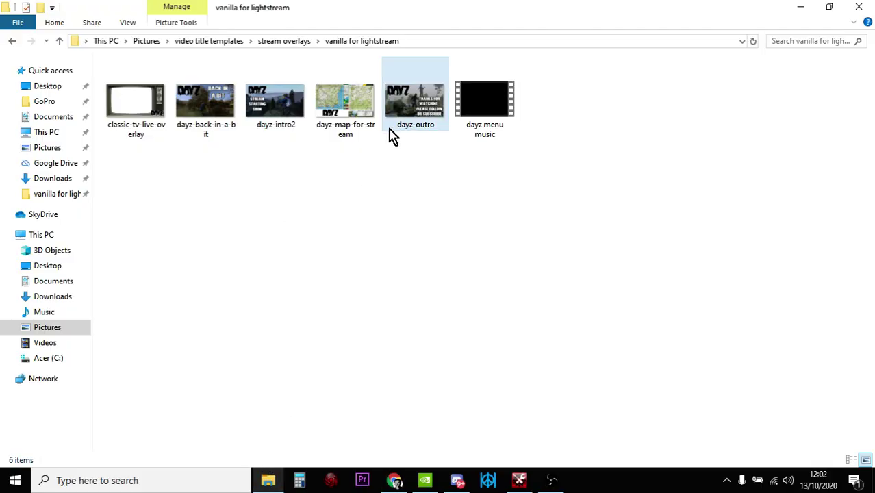
drag(260, 113, 547, 319)
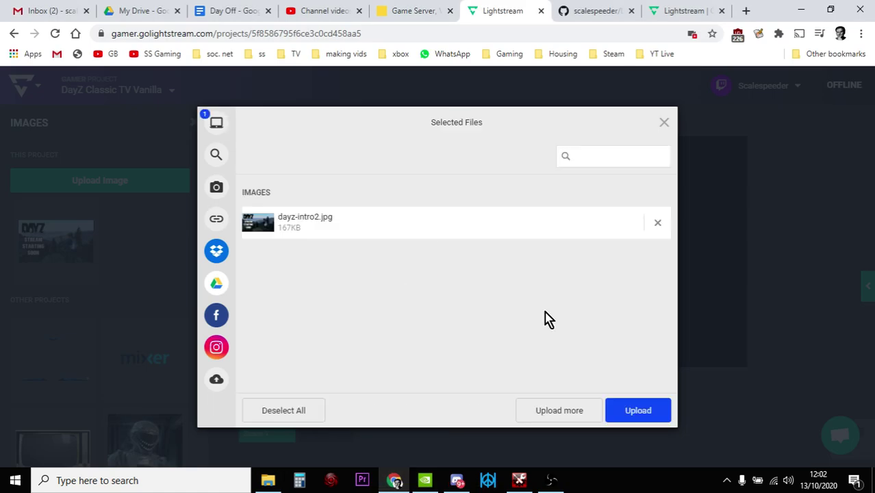
click(637, 412)
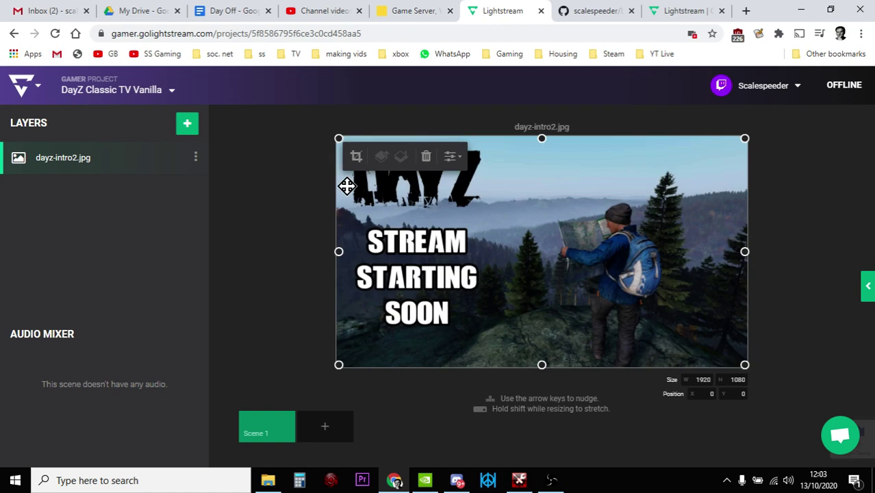
click(240, 206)
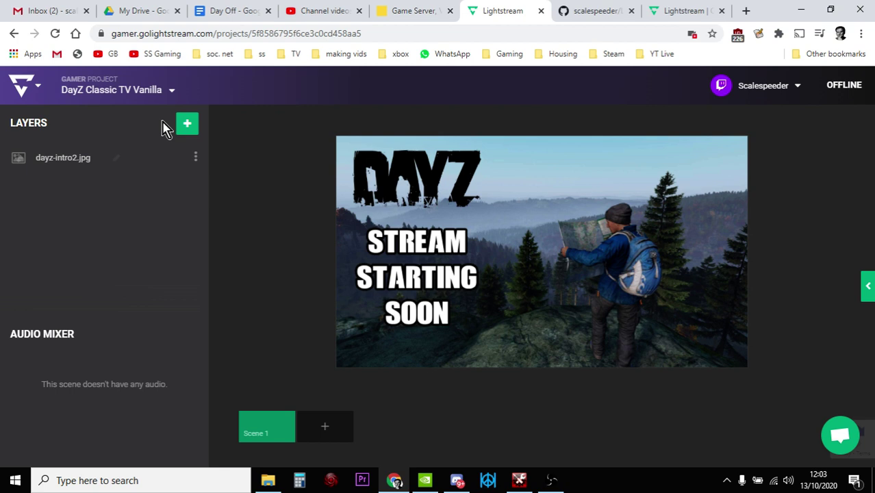
click(171, 96)
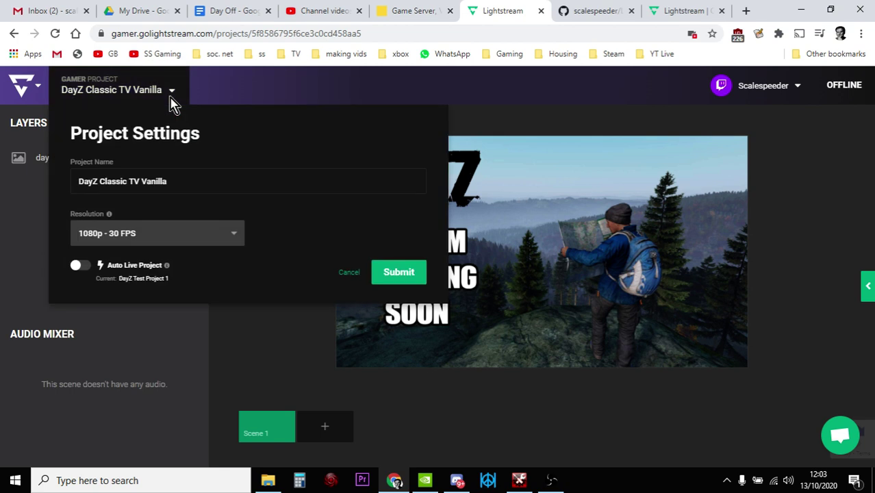
click(239, 236)
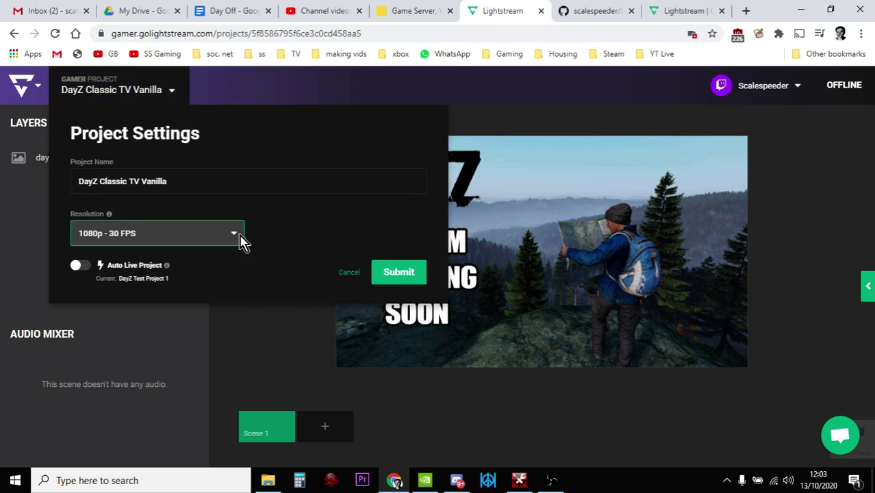
click(241, 240)
click(485, 125)
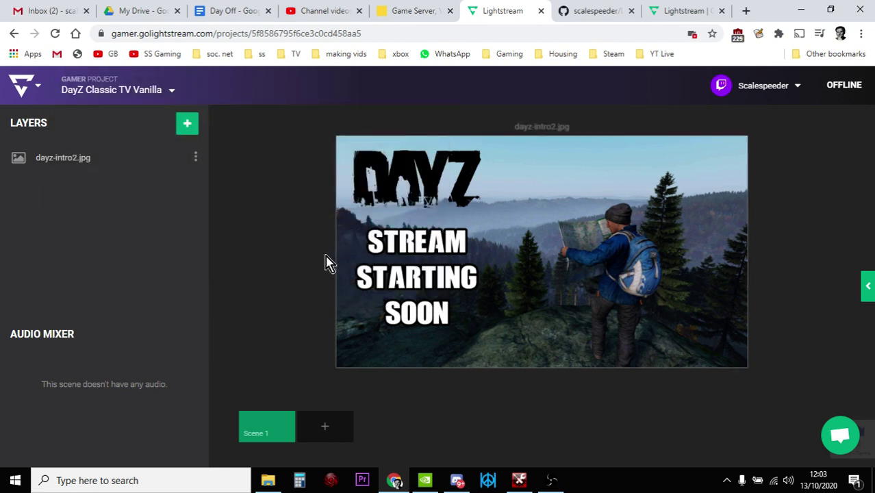
click(252, 245)
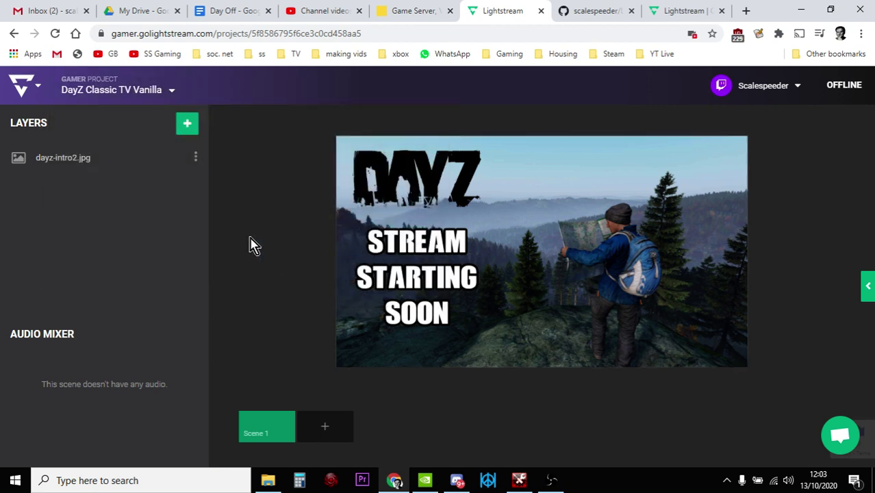
- Upload 'dayz menu music.webm' as a video clip layer and move it below dayz-intro2.jpg
click(188, 130)
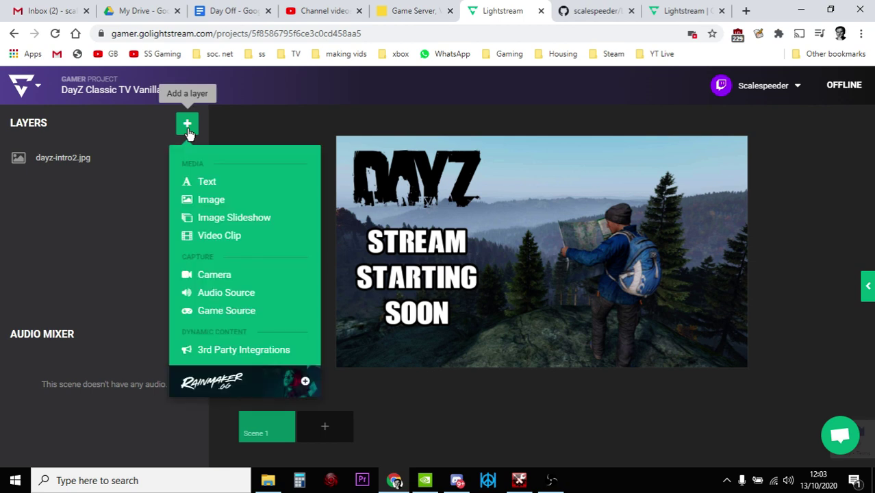
click(217, 242)
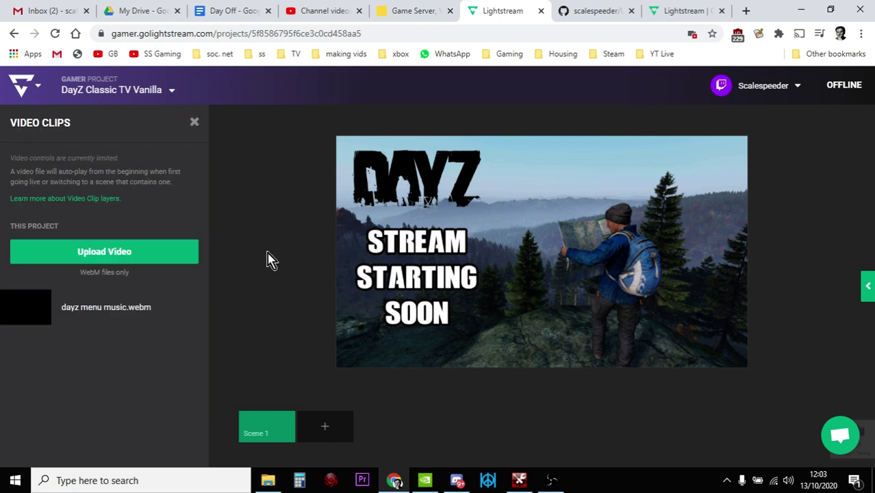
click(139, 254)
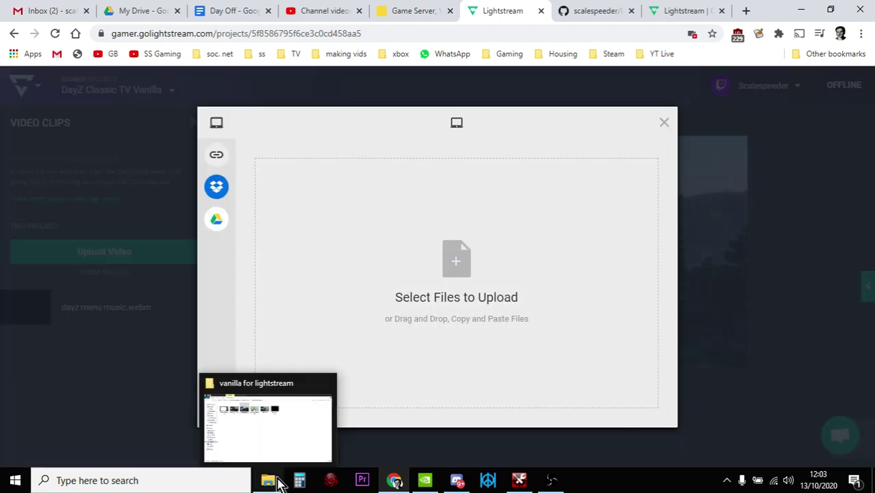
click(279, 482)
drag(476, 126, 406, 291)
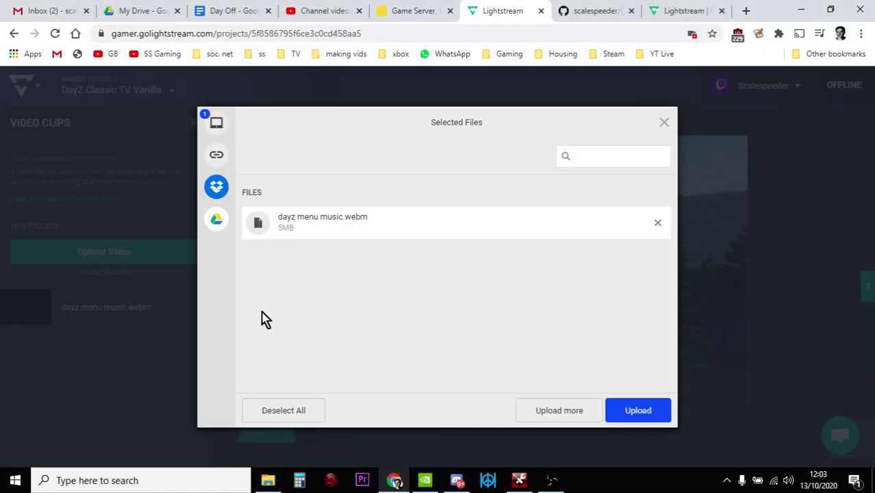
click(613, 414)
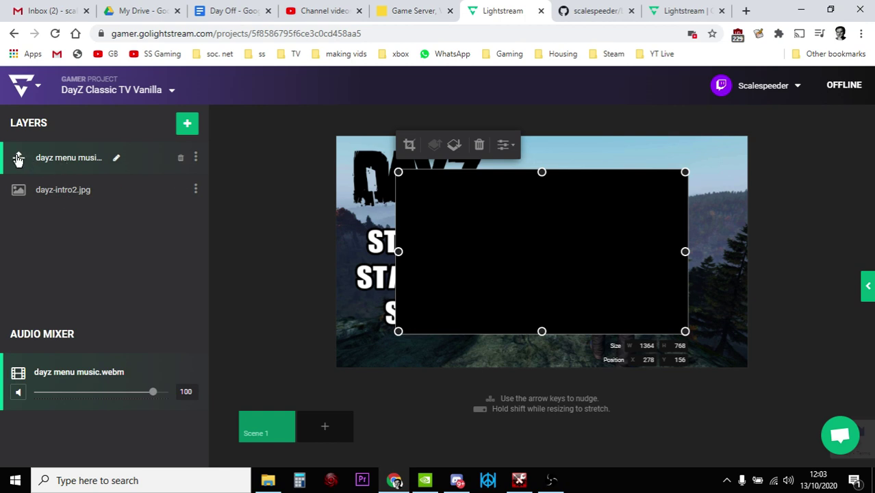
drag(20, 160, 96, 246)
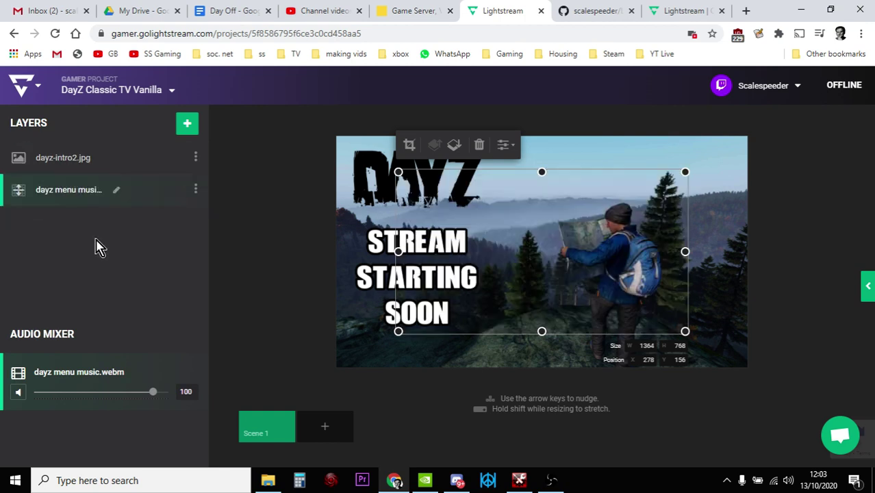
click(229, 260)
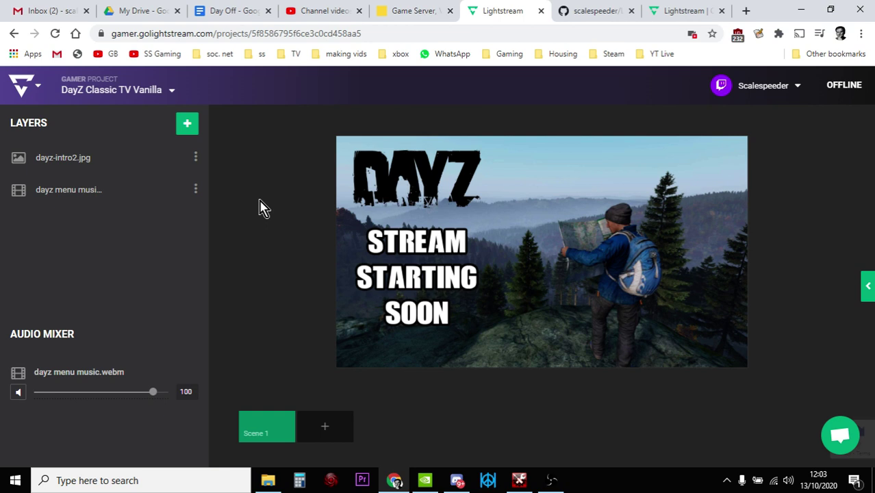
- Rename Scene 1 to '1 intro'
mouse_move(254, 430)
key(BackSpace)
key(BackSpace)
text(1)
- Add Scene 2 and upload classic-tv-live-overlay.png into it as a full-canvas image layer
click(323, 424)
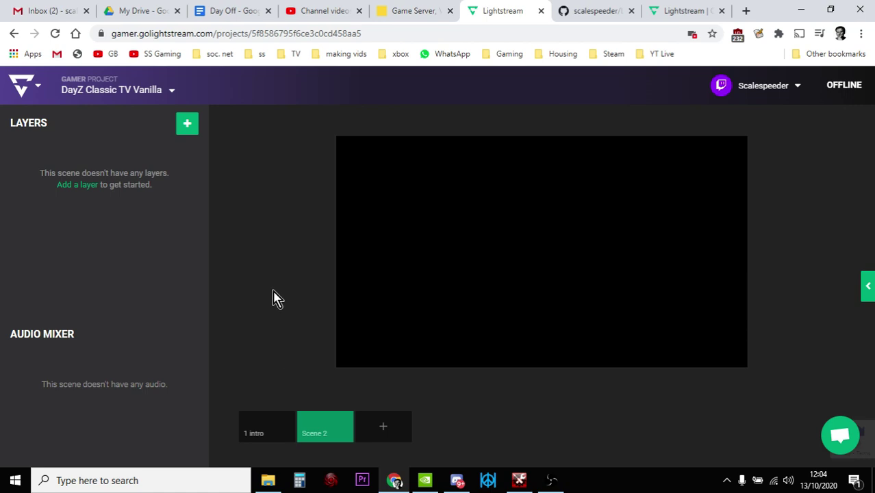
click(186, 124)
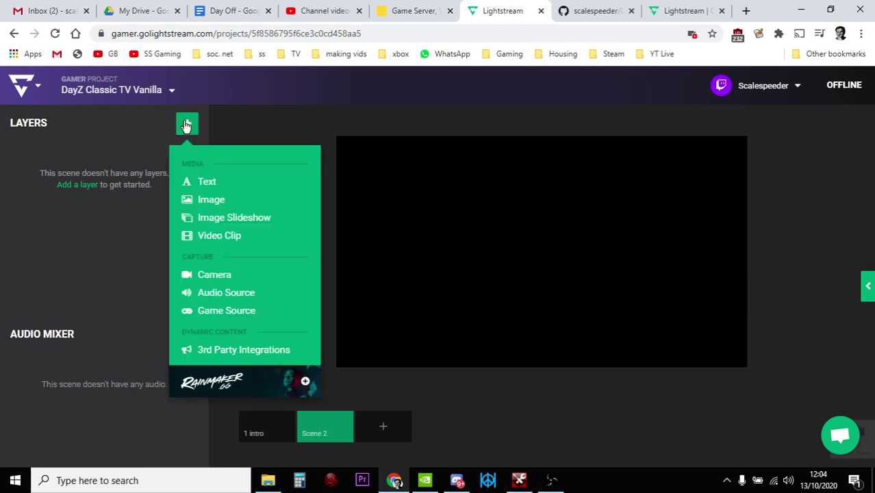
click(202, 203)
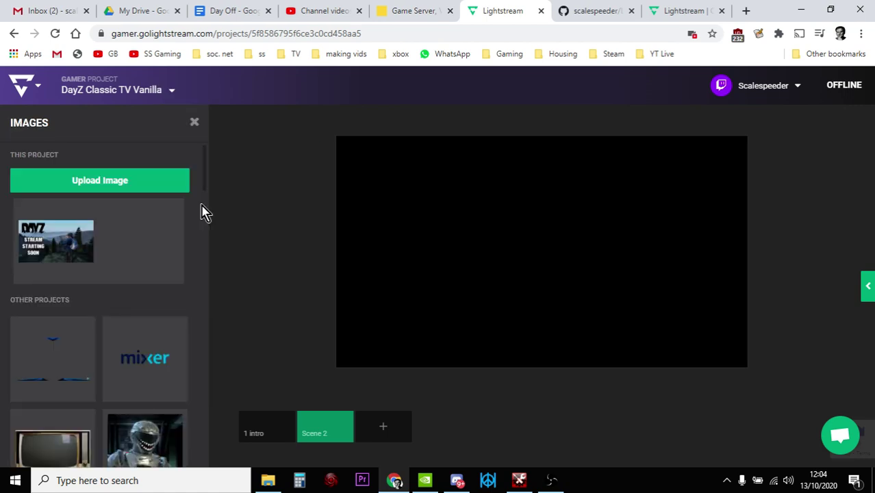
click(136, 180)
click(265, 483)
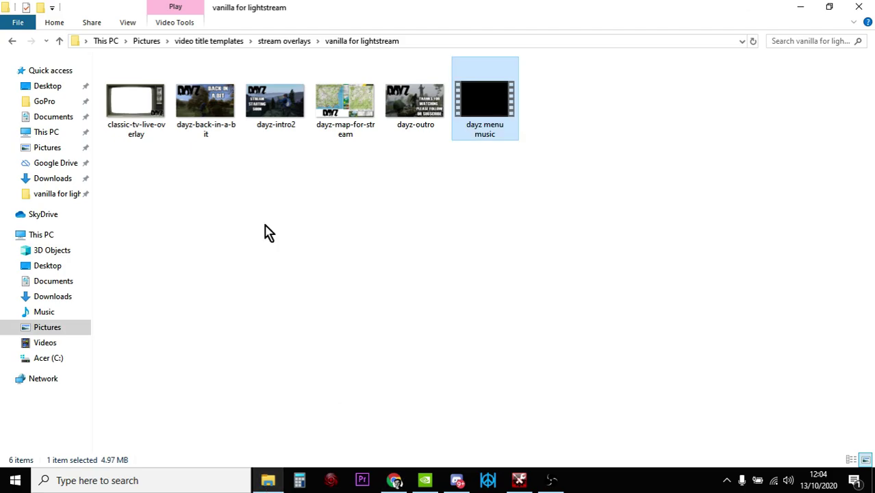
drag(125, 108, 438, 294)
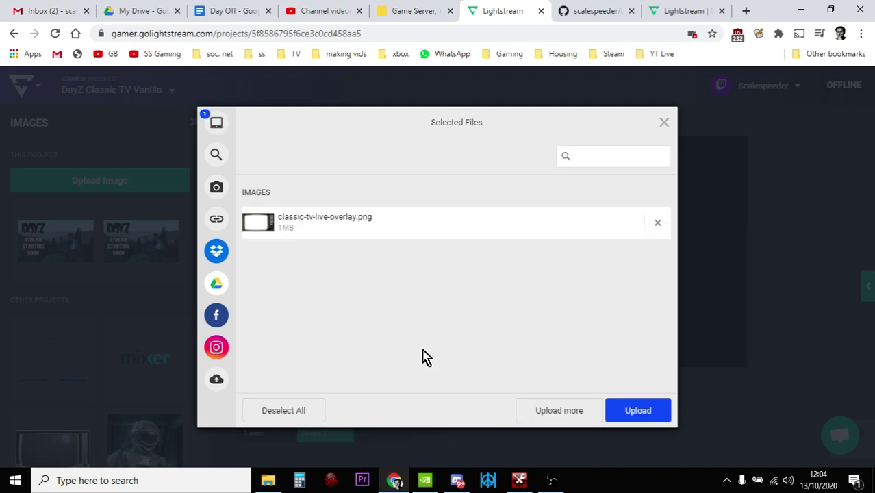
click(638, 411)
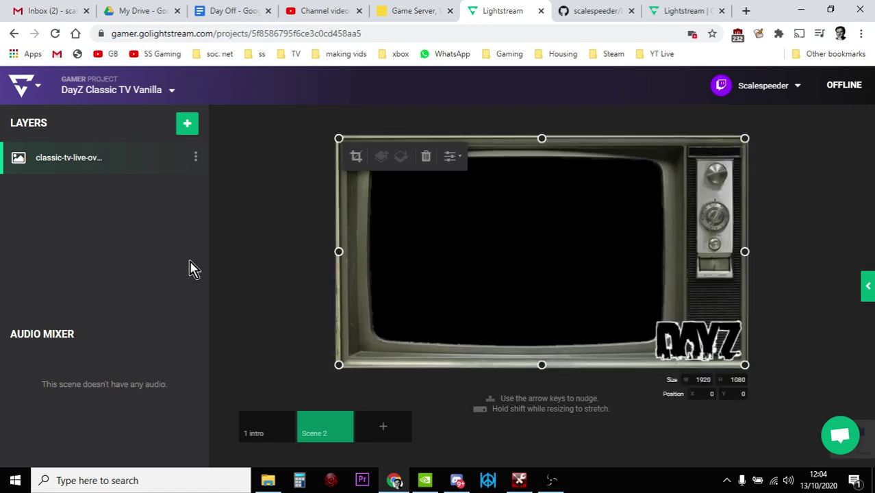
- Add a Game Source layer to Scene 2 alongside the TV overlay image
click(250, 275)
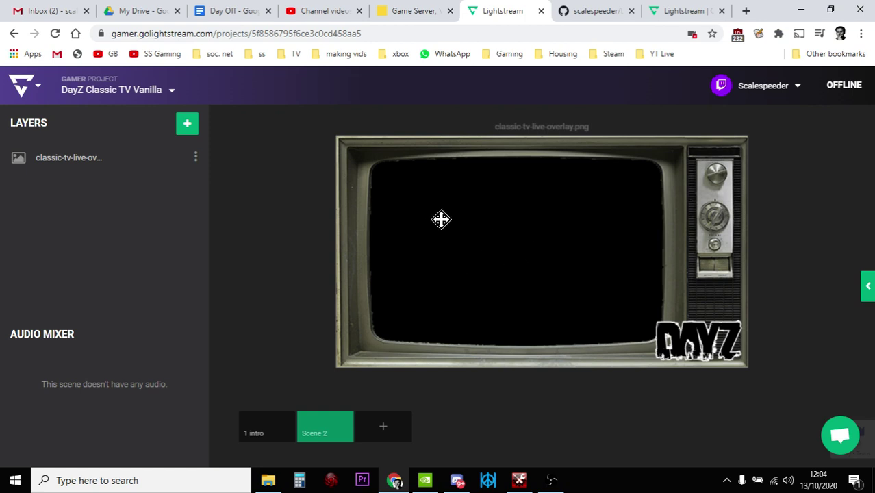
click(188, 127)
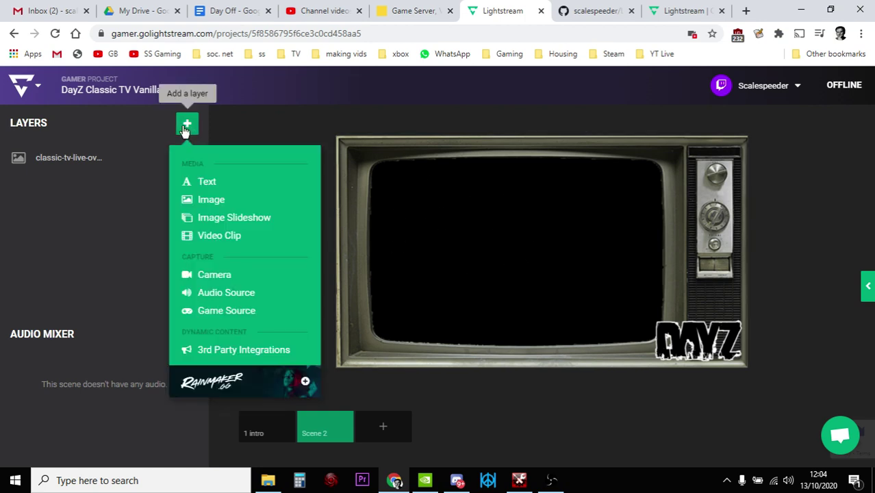
click(213, 314)
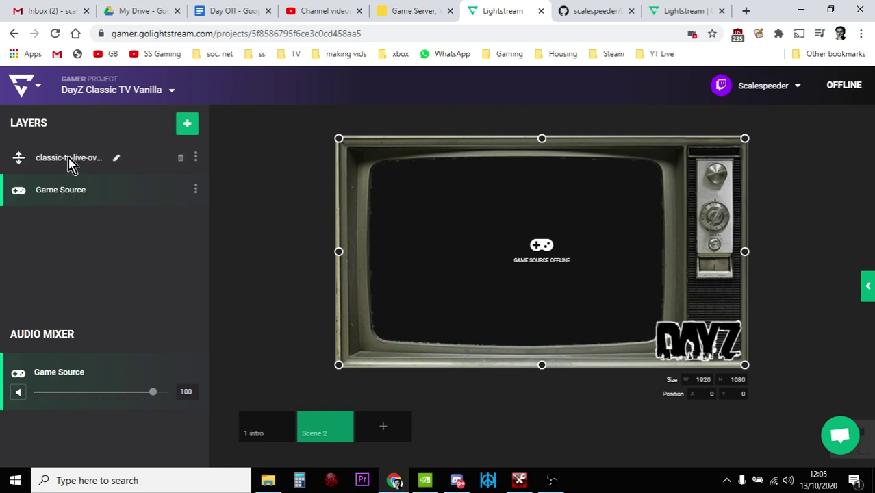
click(71, 163)
click(72, 192)
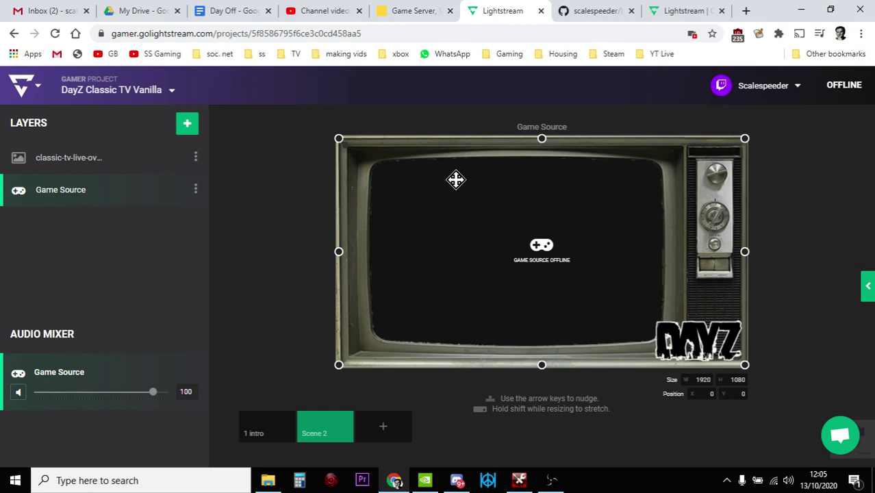
click(294, 248)
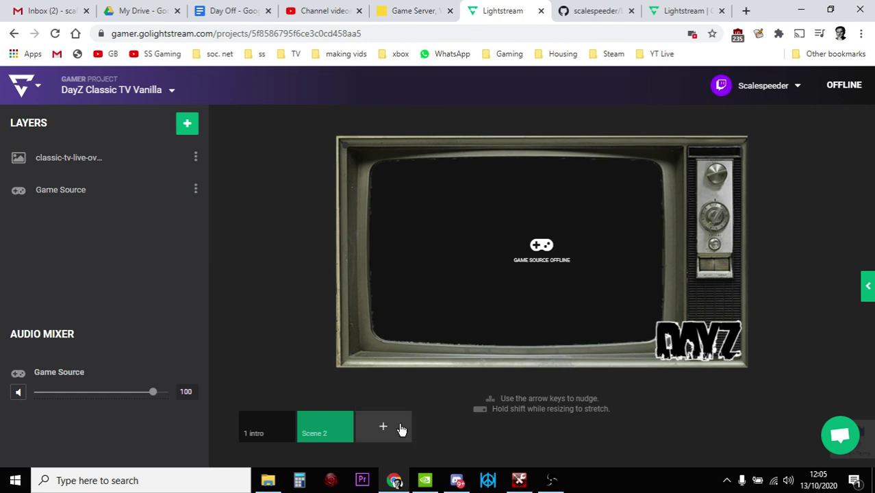
- Rename Scene 2 to '2. Live'
mouse_move(313, 435)
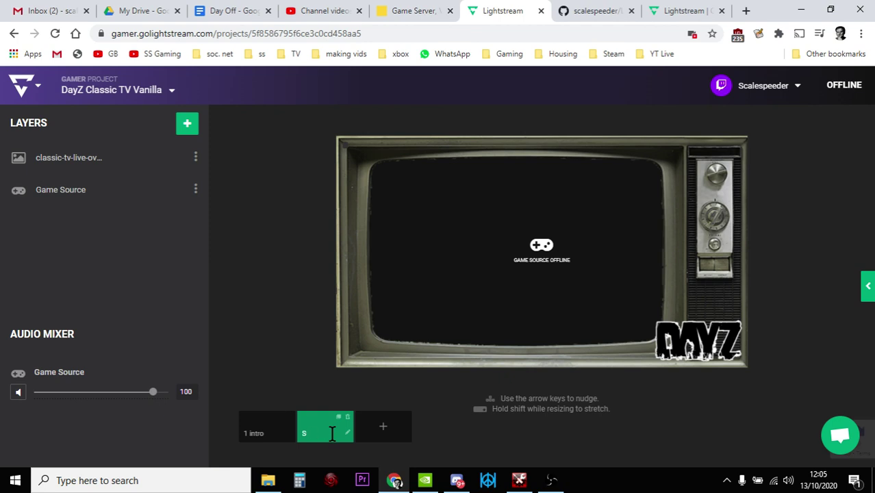
key(BackSpace)
text(2. Live)
- Add Scene 3 and upload dayz-back-in-a-bit as a full-canvas image layer
click(383, 426)
click(384, 429)
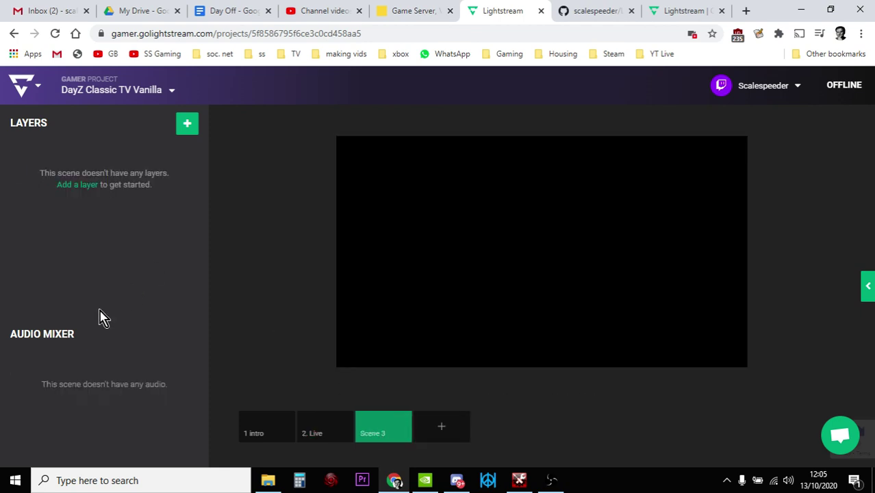
click(188, 126)
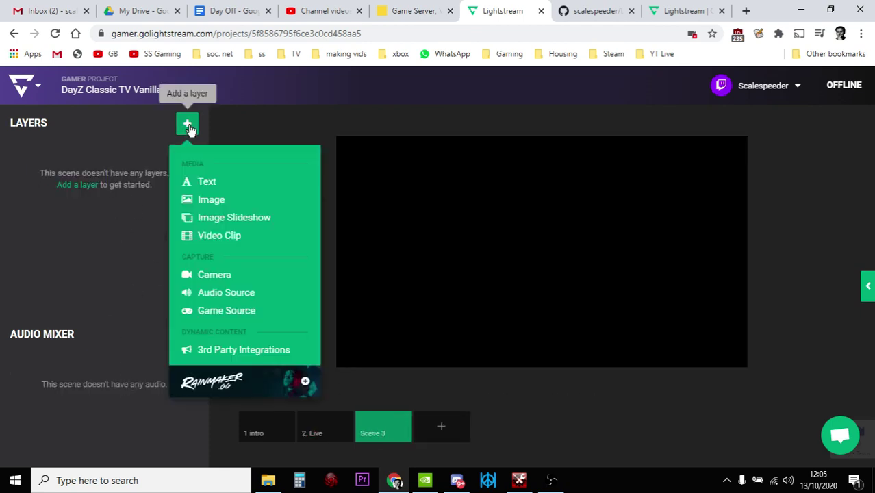
click(213, 205)
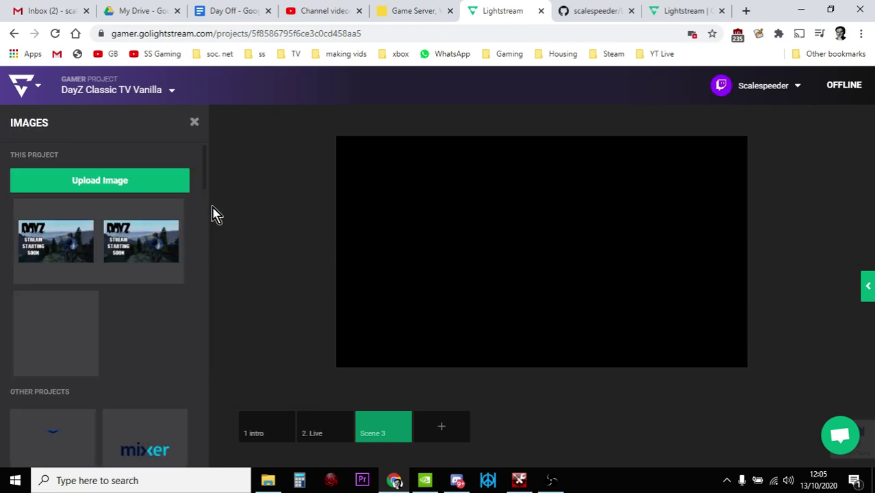
click(129, 179)
key(alt+Tab)
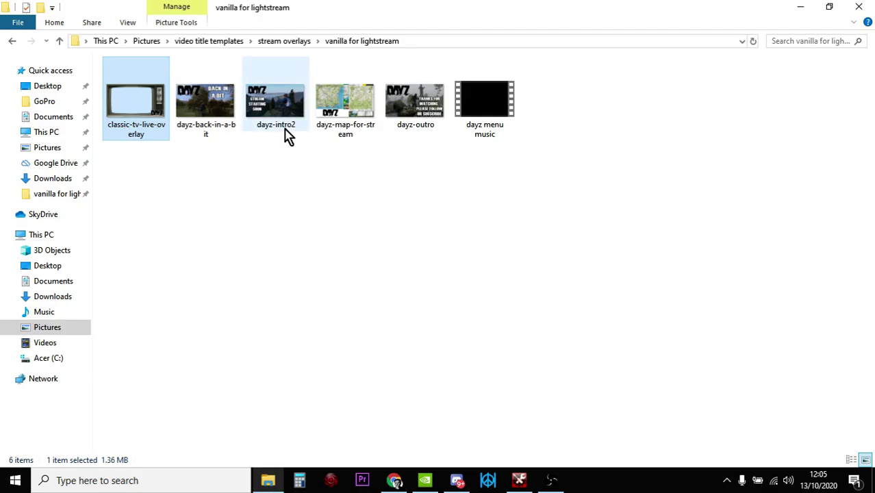
drag(209, 106, 406, 307)
click(637, 410)
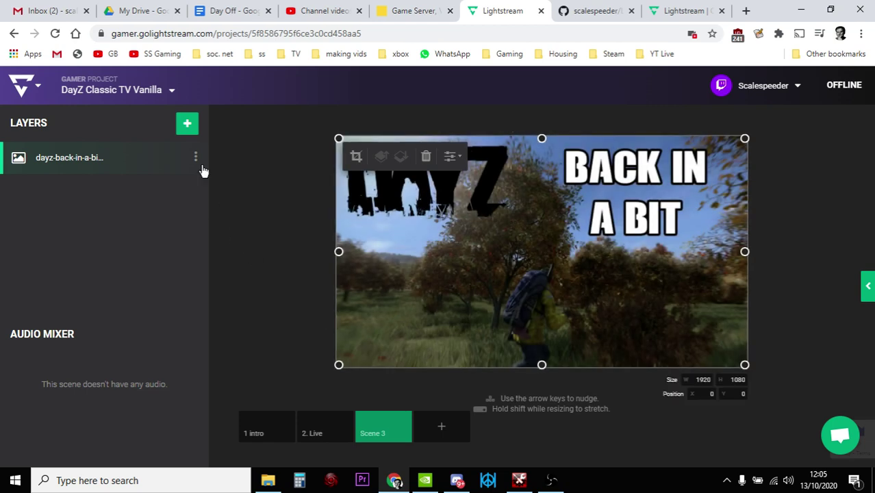
- Add a Game Source layer to Scene 3, then return to the 2. Live scene
click(187, 123)
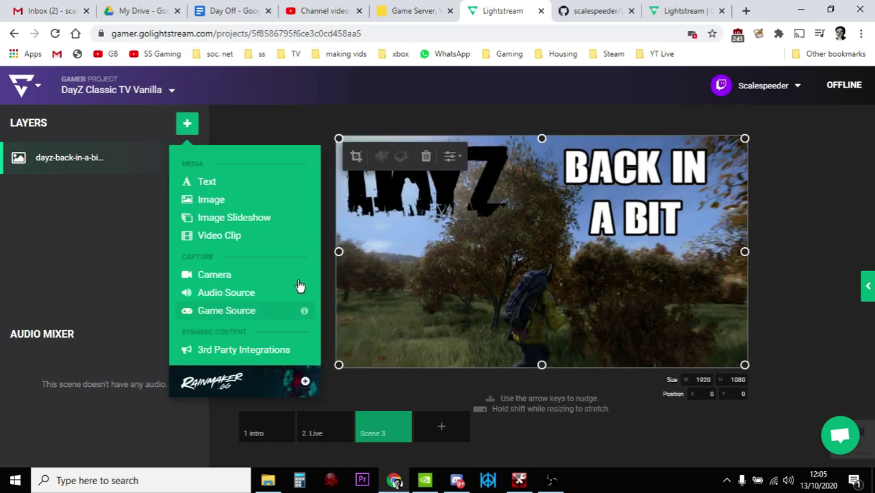
click(300, 287)
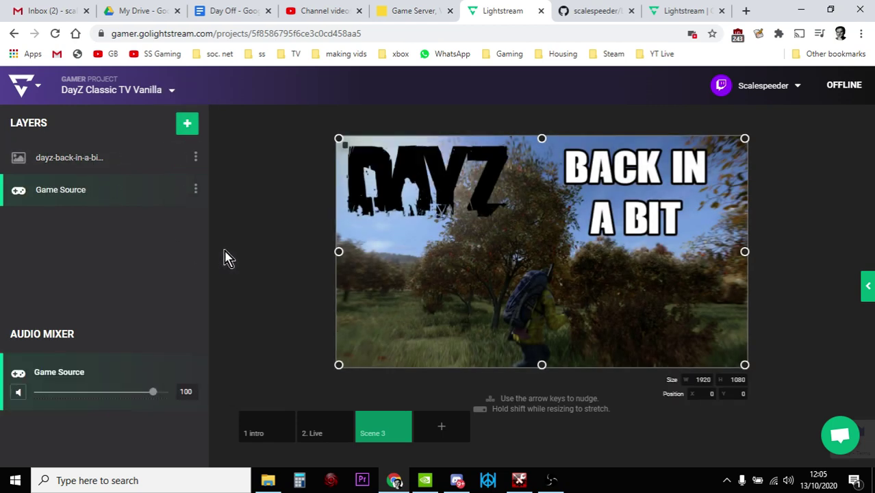
click(259, 252)
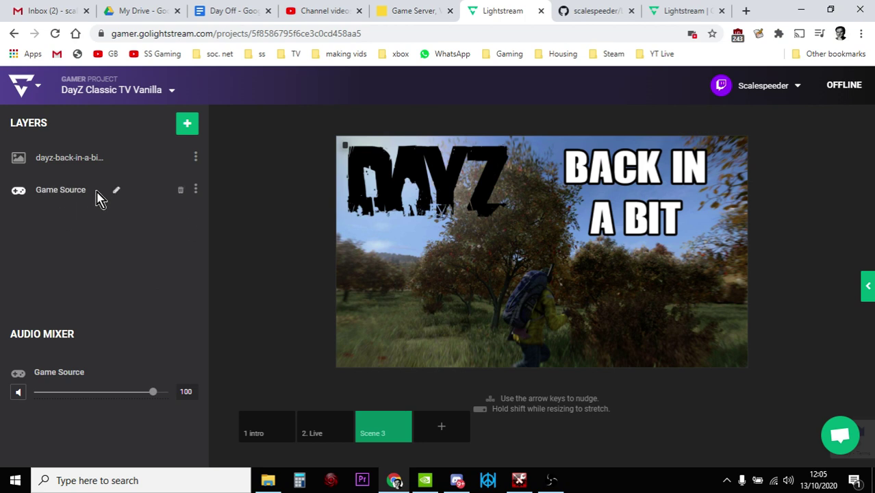
click(326, 419)
- Add Scene 4 with a full-canvas dayz-map-for-stream.jpg image and a Game Source layer
click(375, 429)
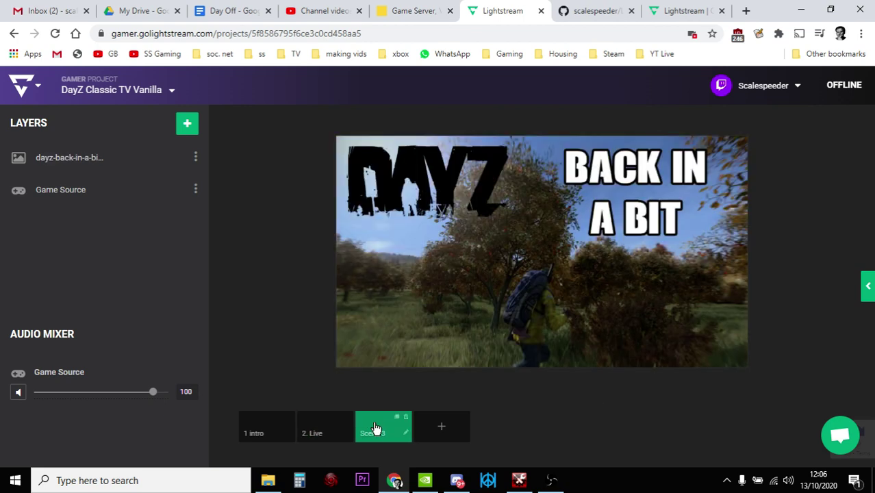
click(441, 430)
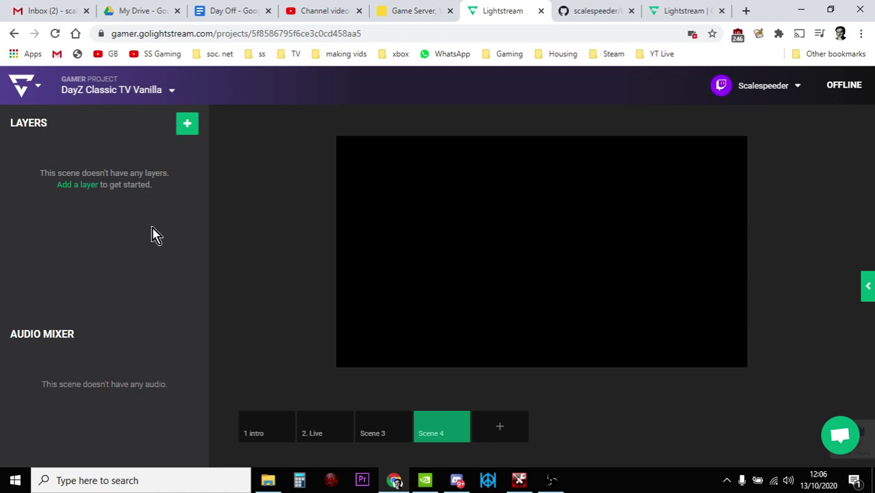
click(183, 129)
click(216, 202)
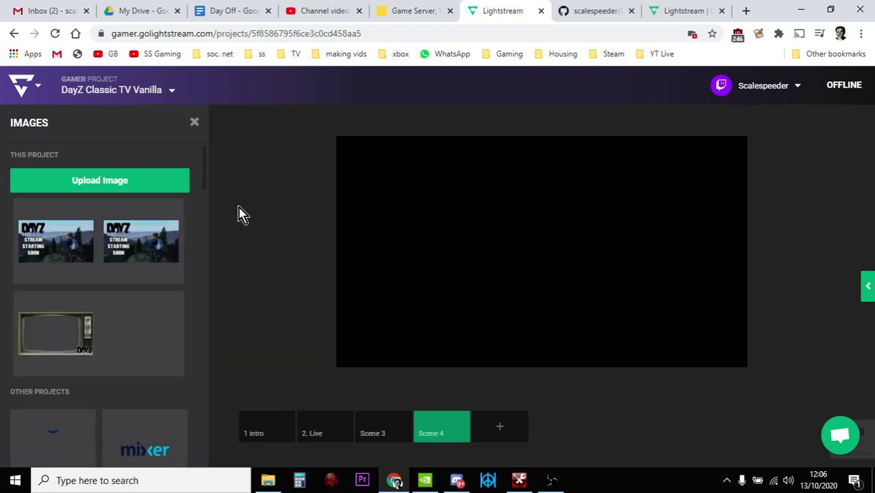
click(115, 180)
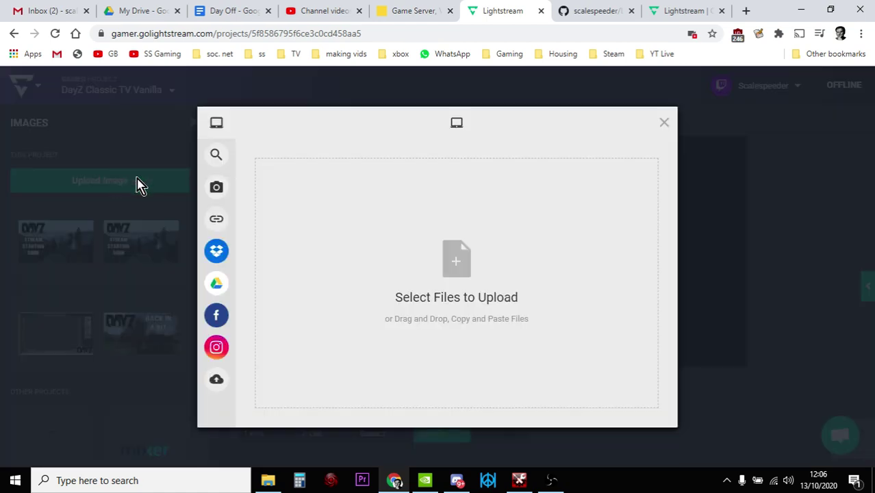
click(267, 480)
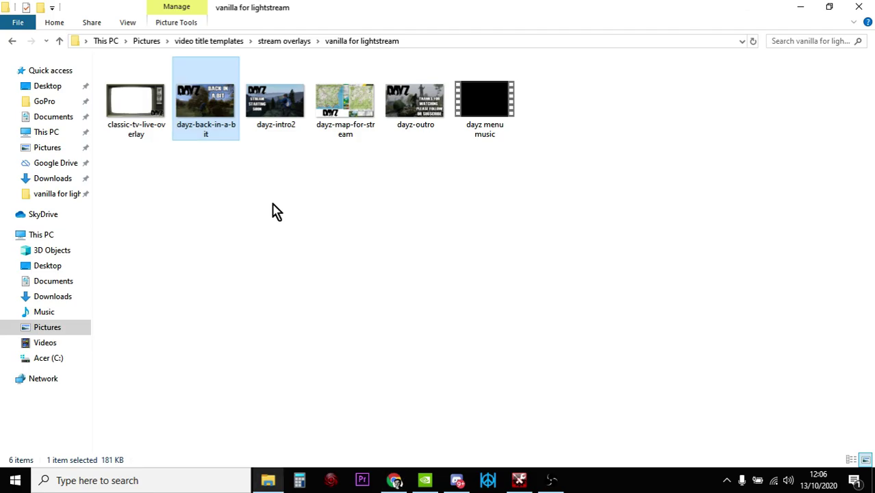
click(330, 113)
drag(345, 94, 391, 305)
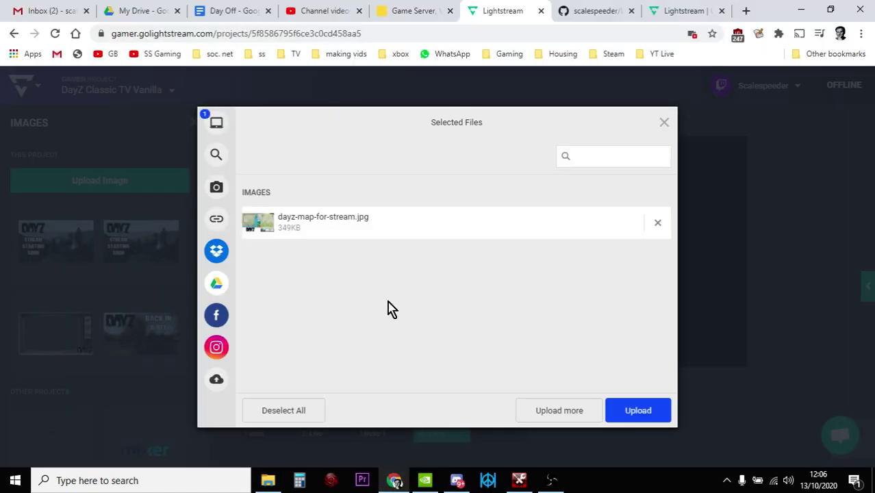
click(633, 406)
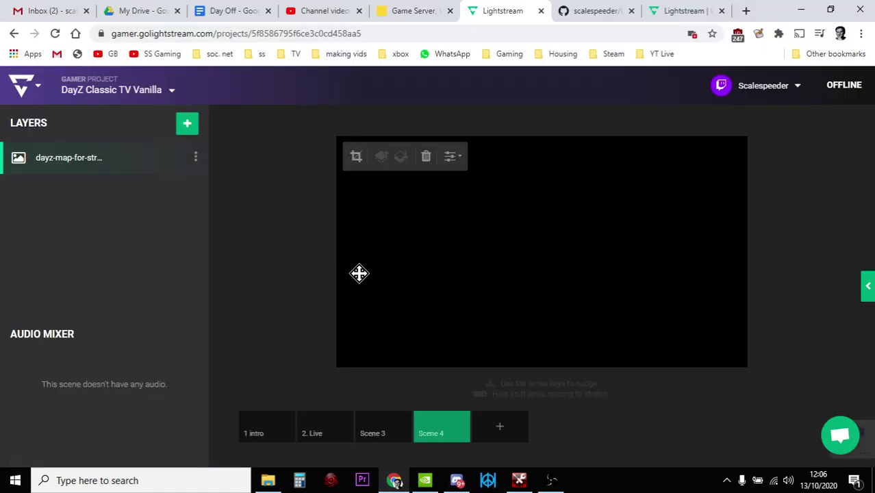
click(189, 128)
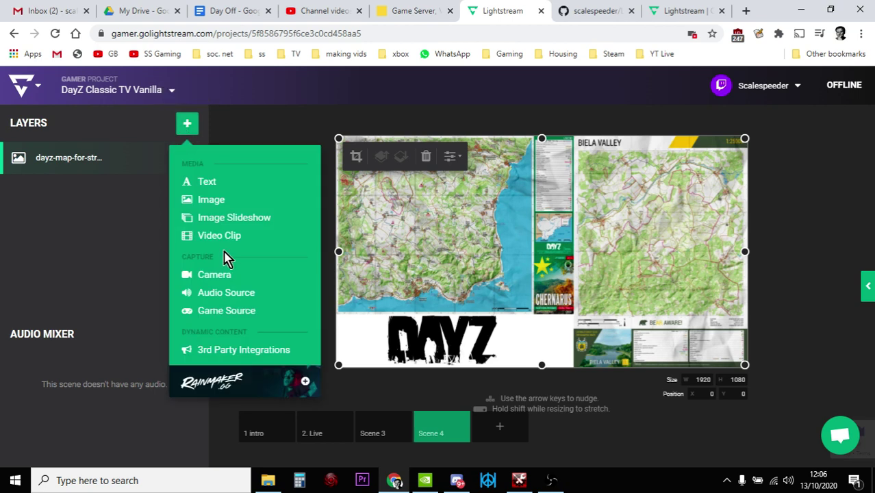
click(226, 310)
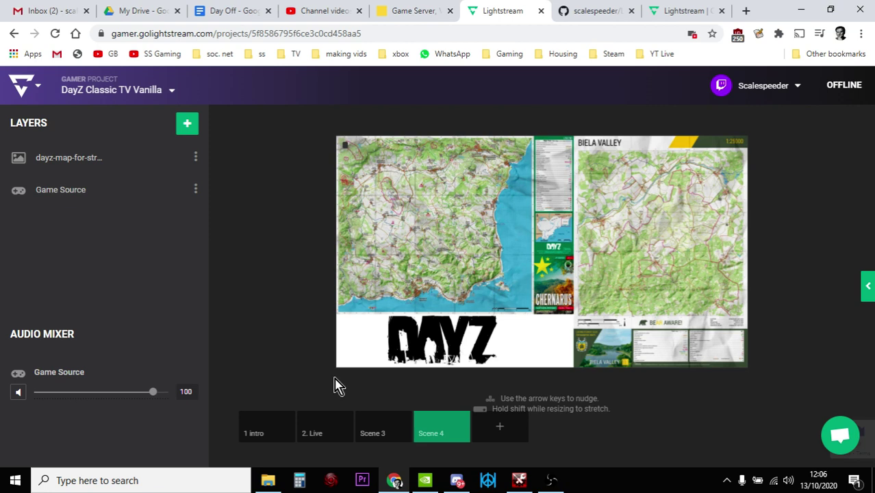
- Create Scene 5 and add an Image layer by uploading dayz-outro.jpg from the overlay images folder
click(495, 427)
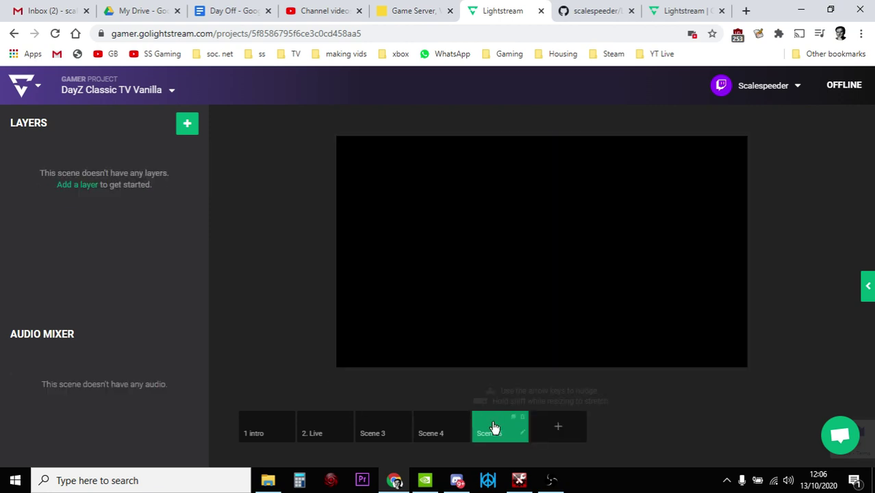
click(187, 124)
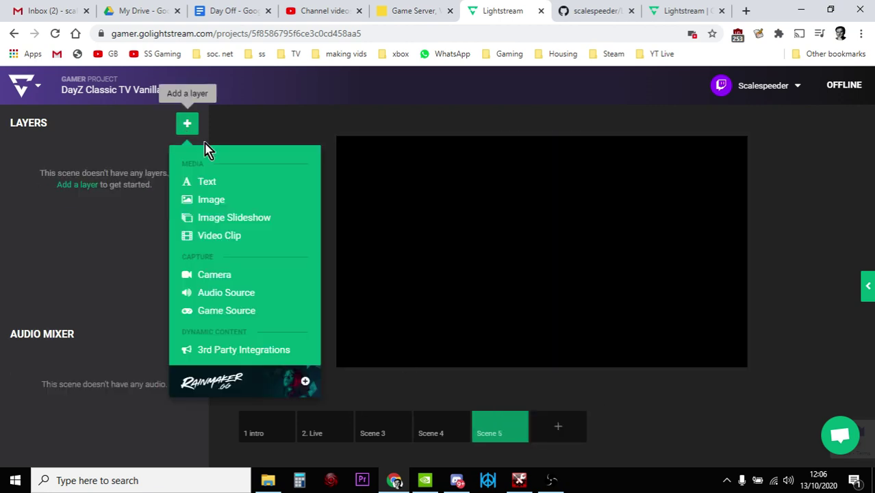
click(216, 201)
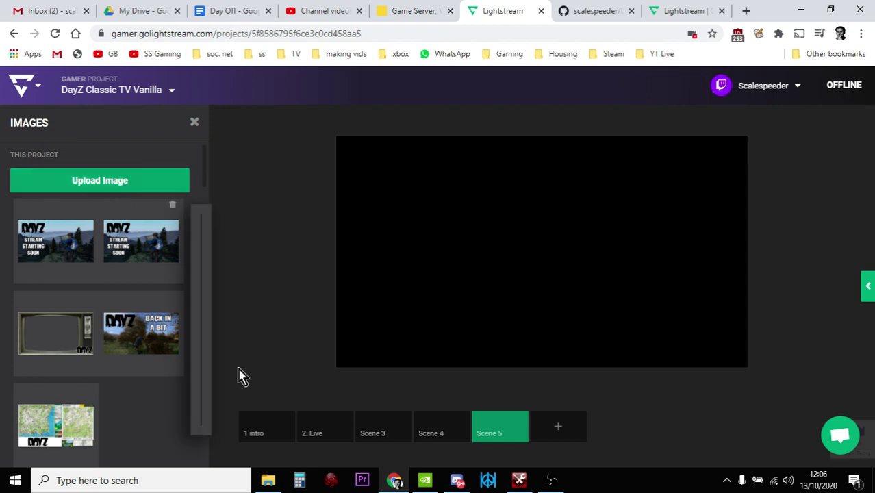
click(269, 479)
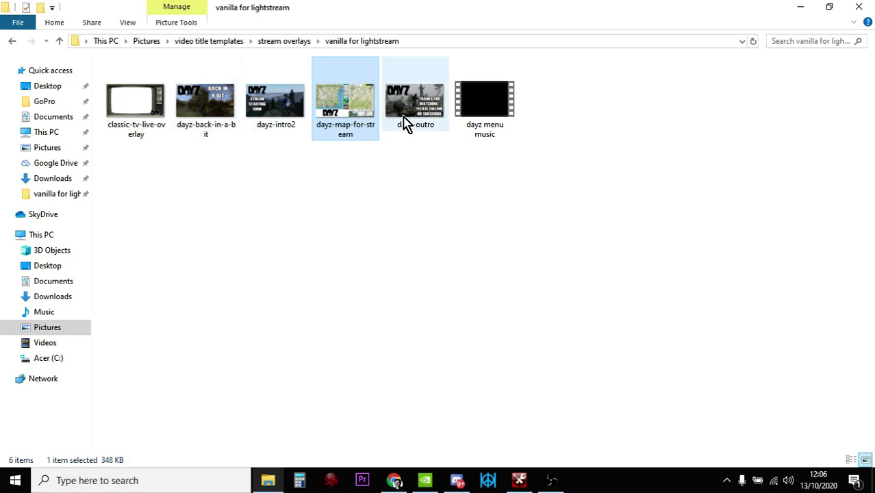
click(413, 96)
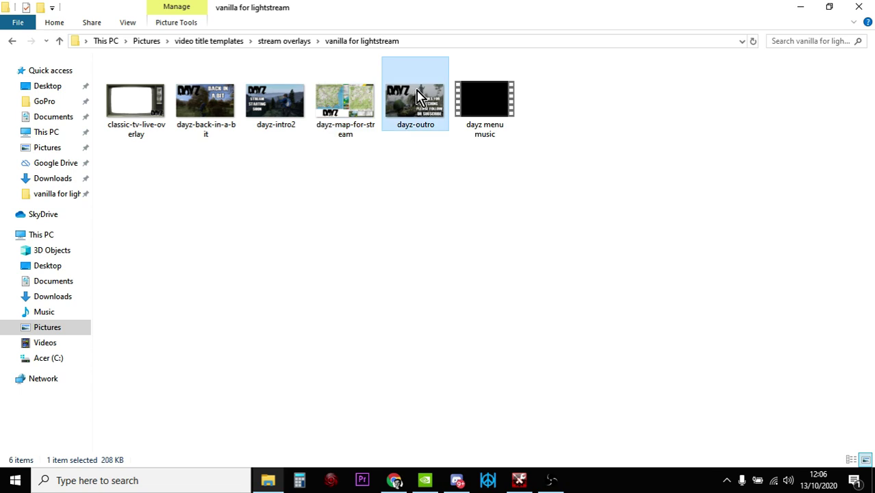
drag(413, 96, 411, 421)
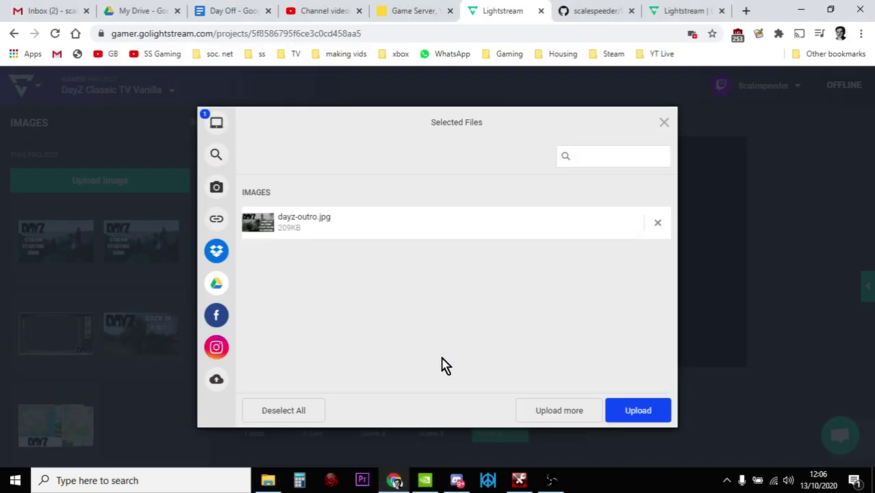
click(646, 414)
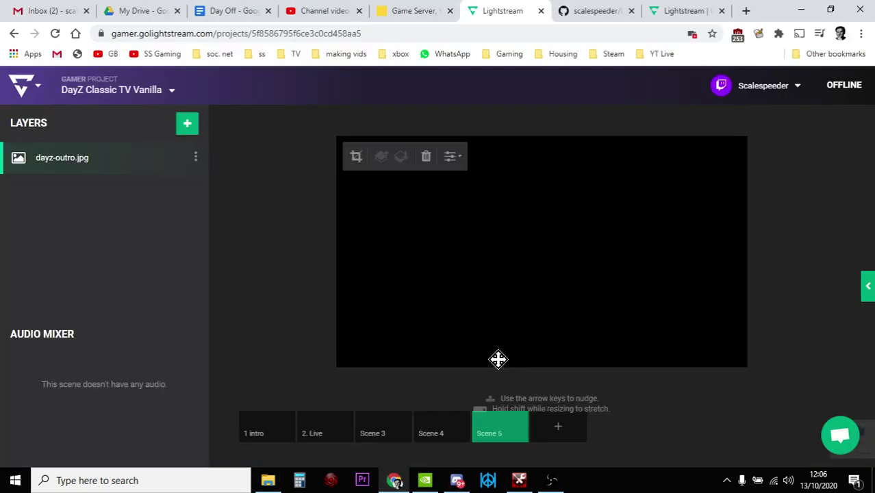
- Add a Game Source layer and a dayz menu music.webm video clip layer
click(186, 127)
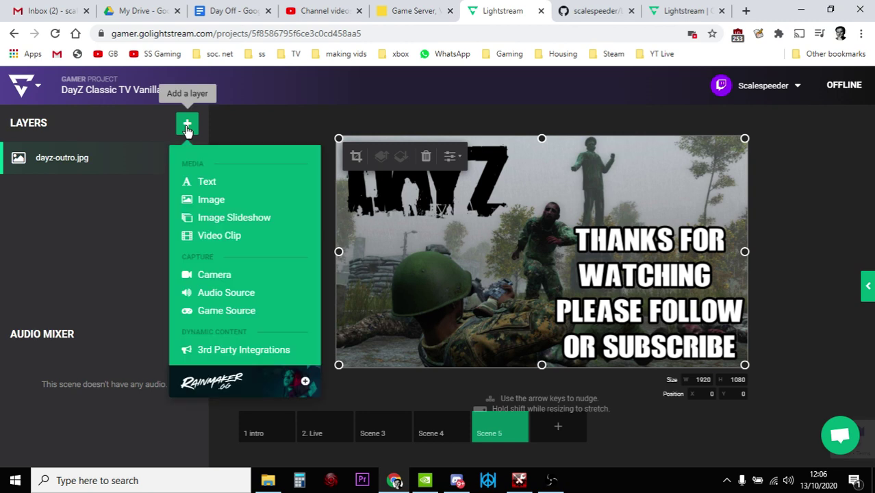
click(231, 313)
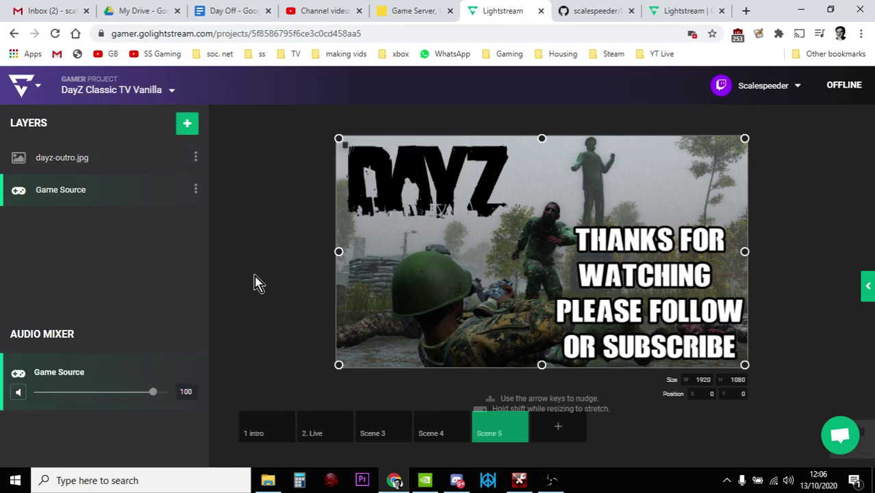
click(188, 126)
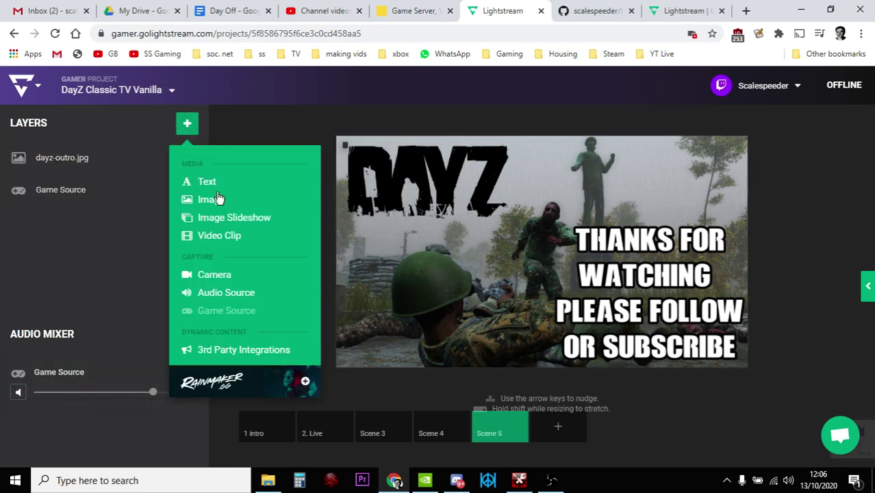
click(221, 239)
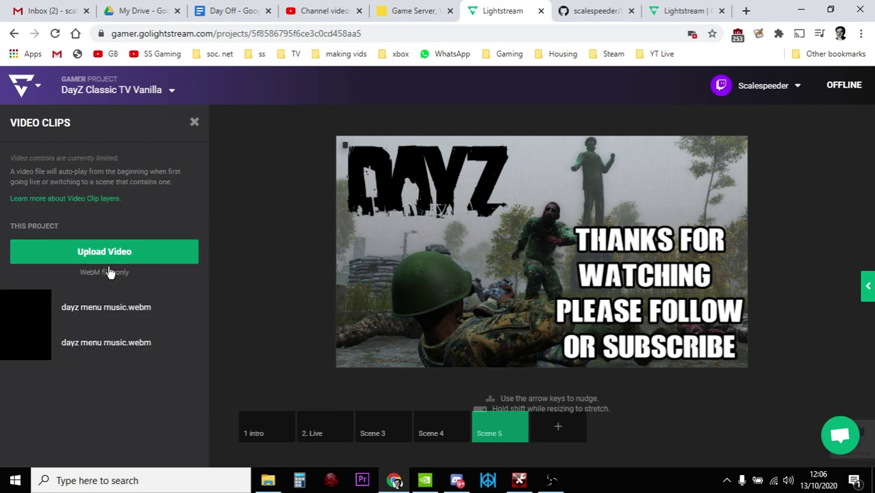
click(103, 307)
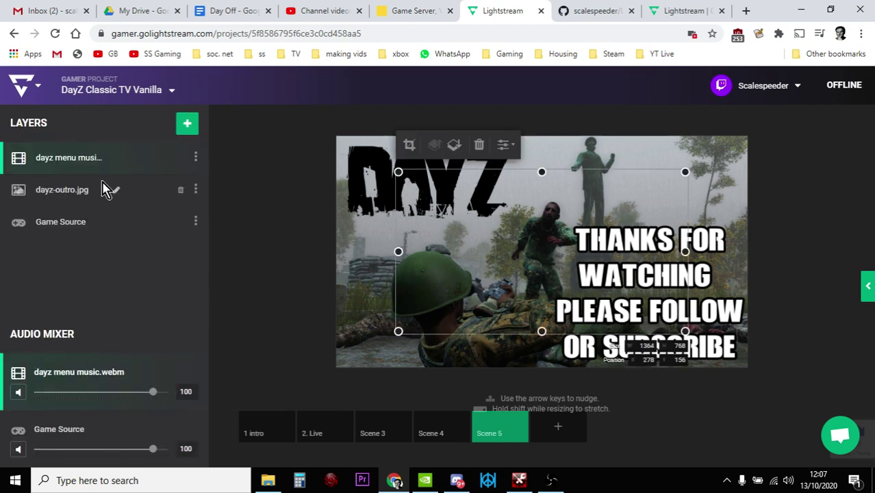
- Move the music clip below dayz-outro.jpg and lower its volume to 40
drag(19, 192, 41, 250)
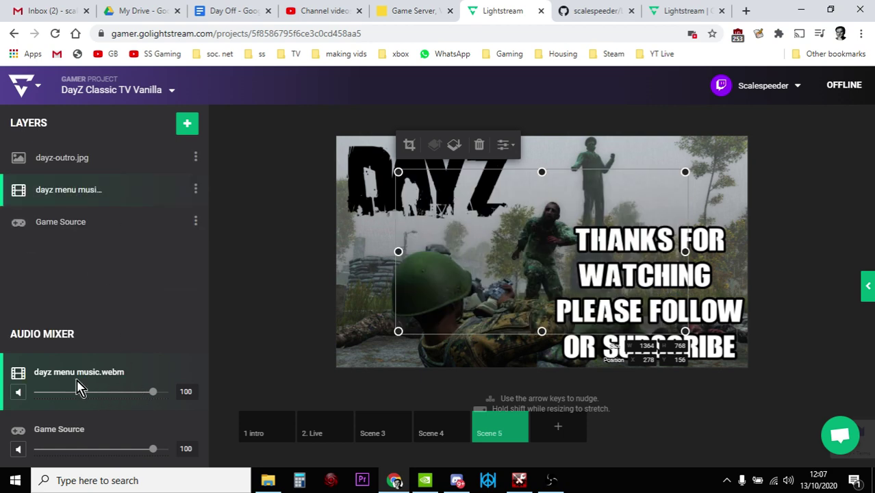
click(255, 291)
drag(63, 393, 86, 395)
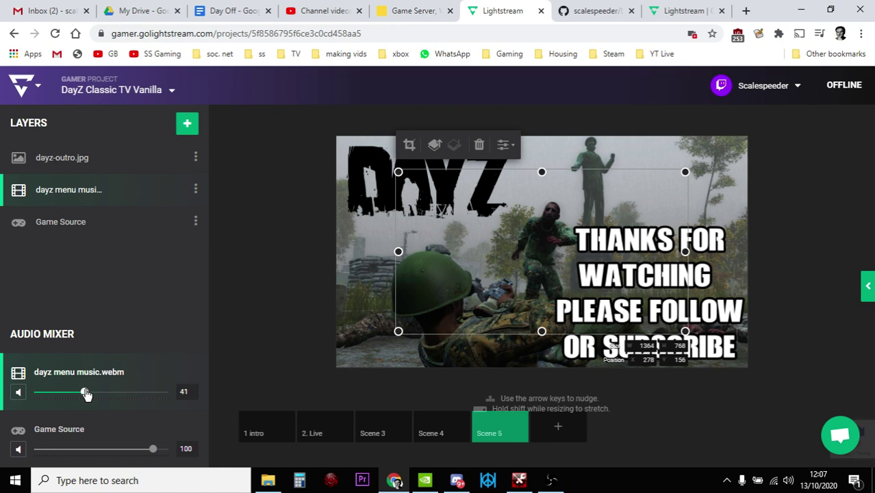
click(228, 303)
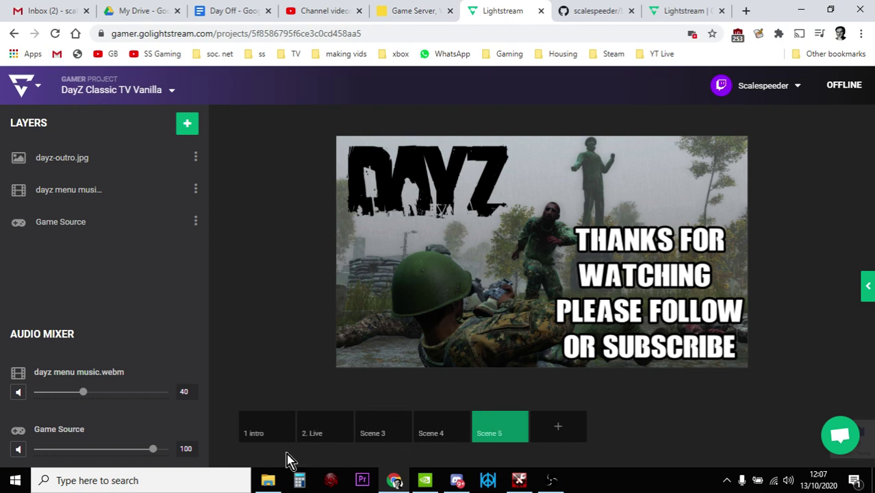
- Check the vanilla for lightstream folder, then return to the browser's 1 intro scene
mouse_move(279, 485)
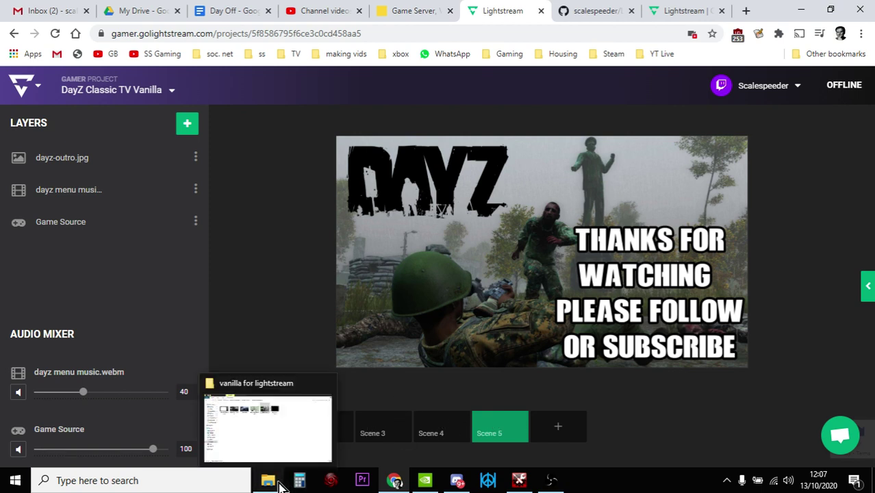
click(284, 445)
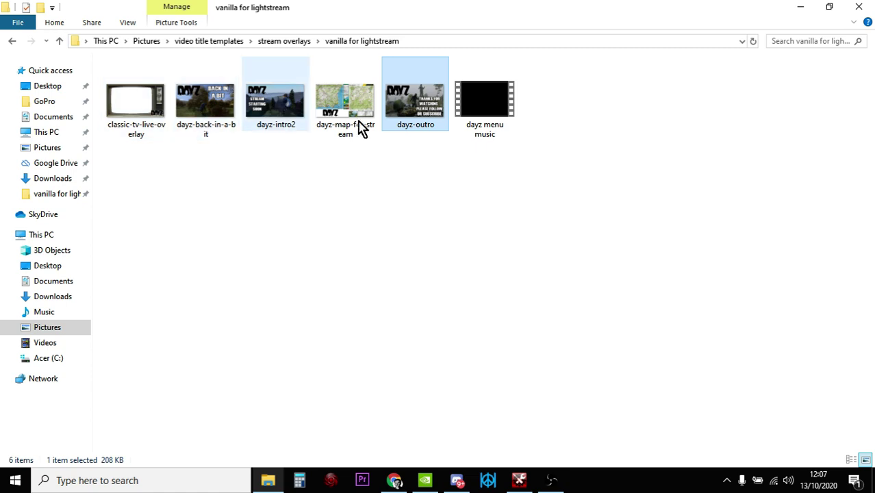
click(395, 480)
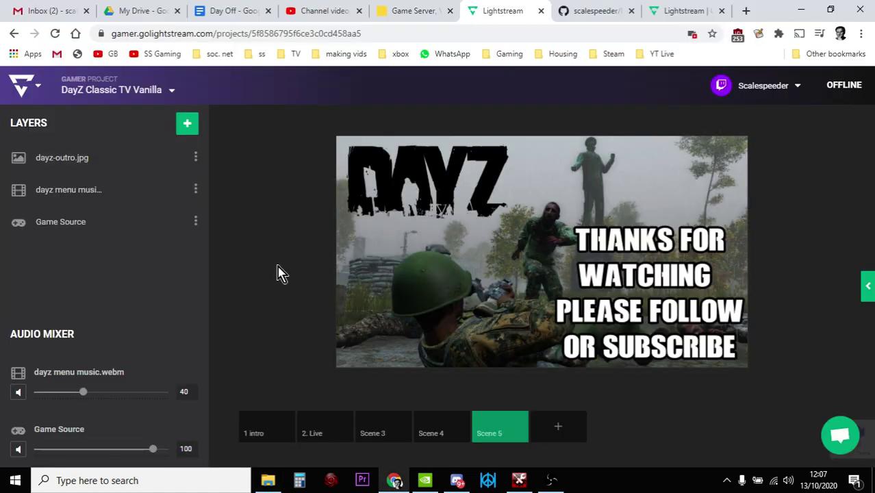
click(261, 426)
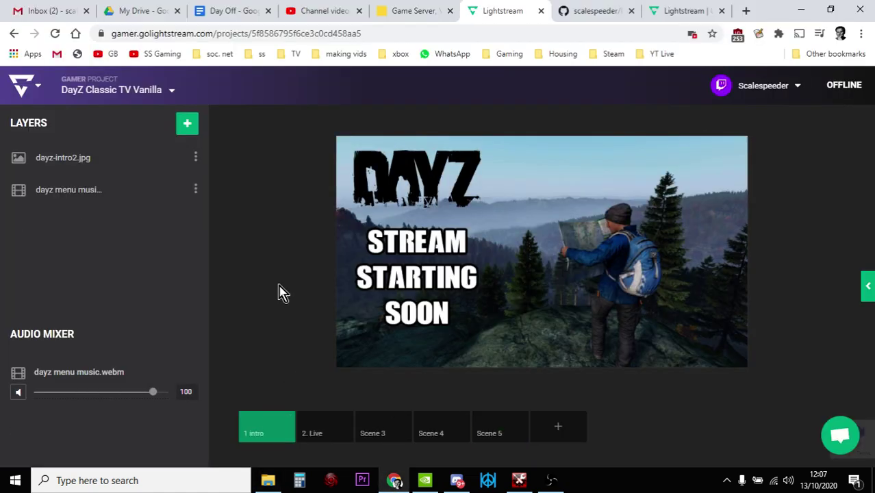
click(168, 94)
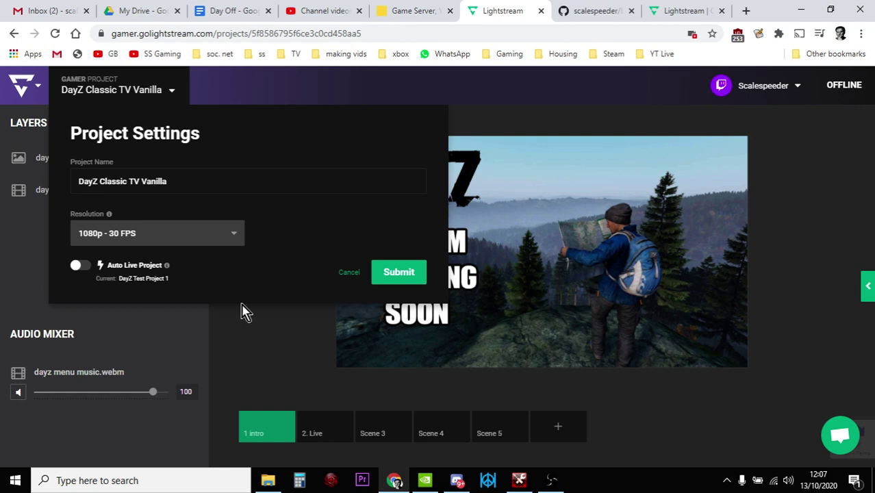
click(280, 356)
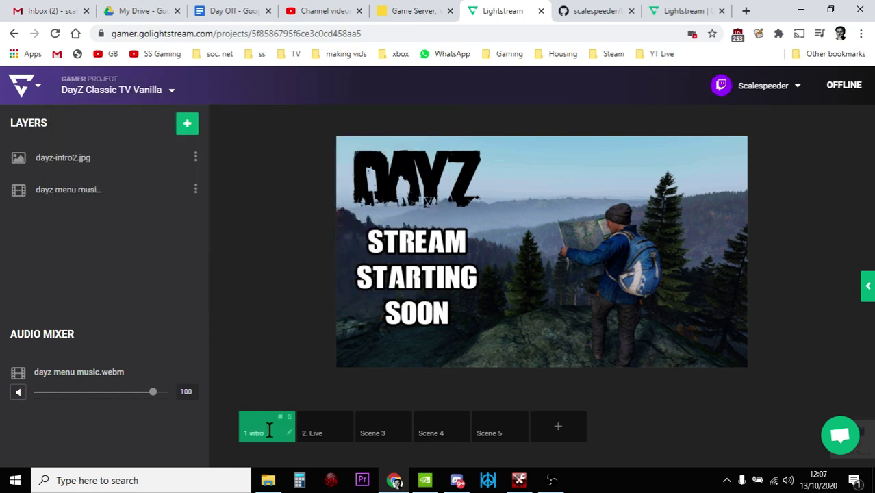
- Cycle through 2. Live, Scene 3 and Scene 4, ending on the Scene 5 outro
mouse_move(282, 430)
click(322, 426)
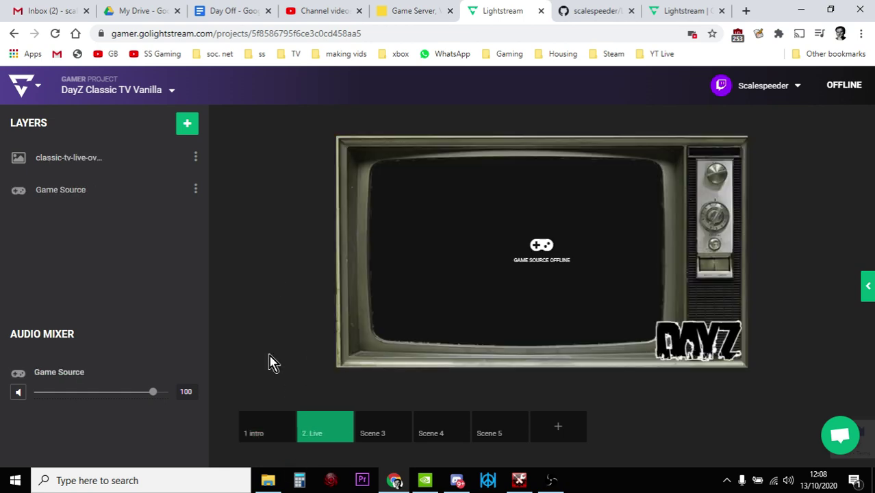
click(373, 429)
click(448, 419)
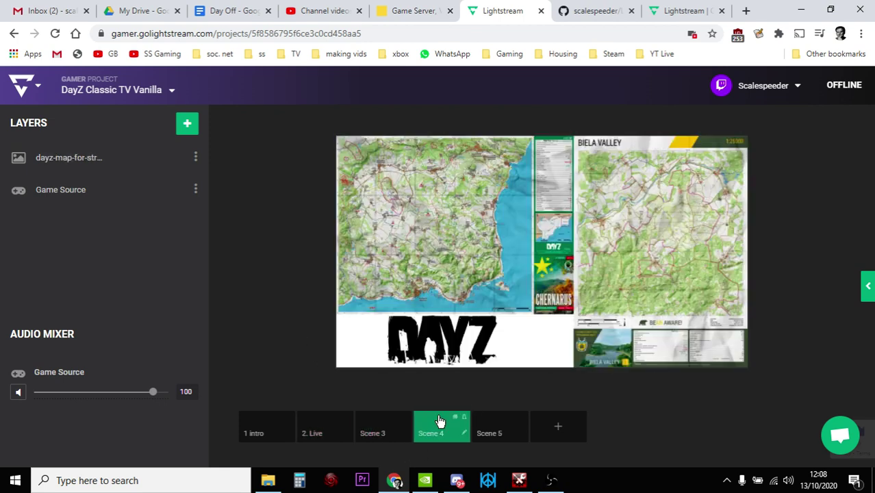
click(501, 422)
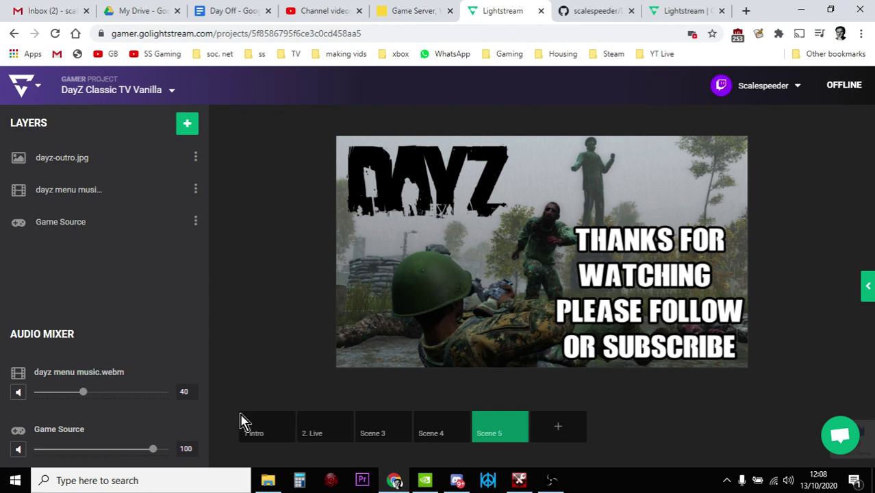
click(267, 422)
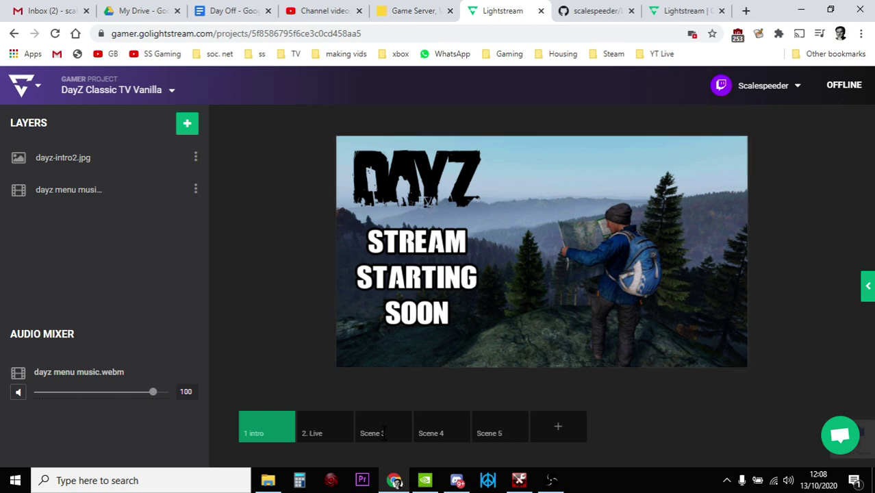
click(316, 429)
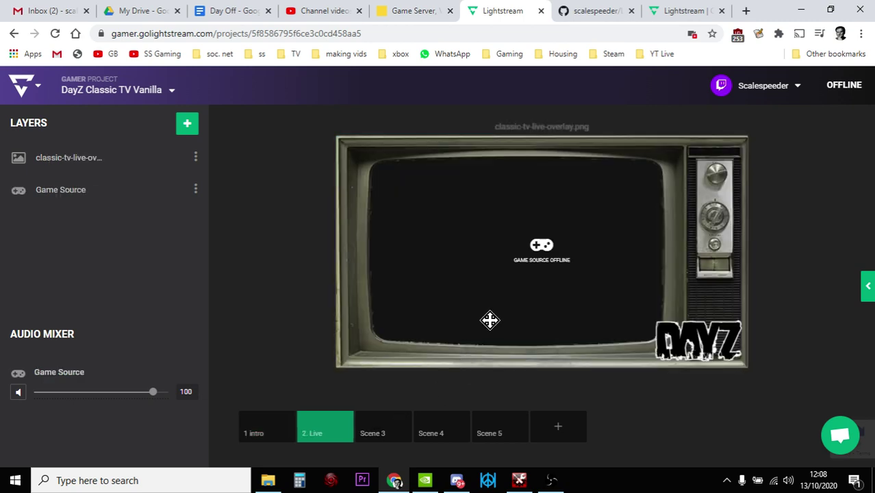
click(375, 425)
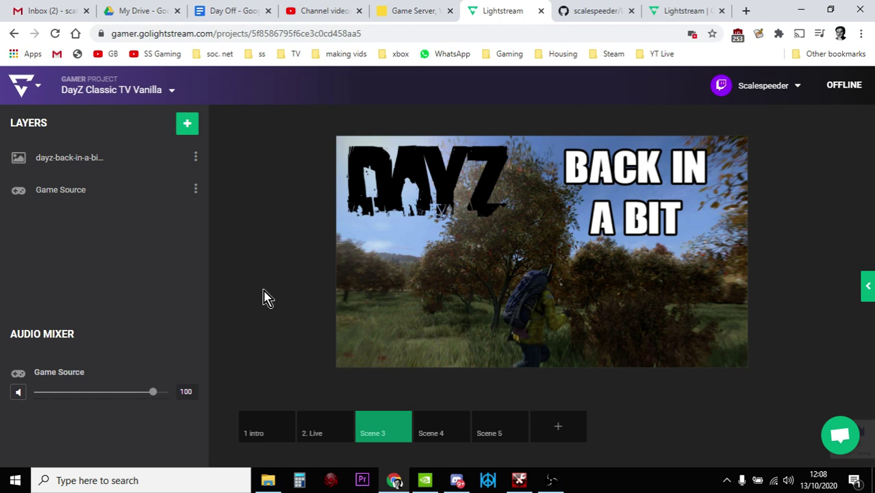
click(319, 421)
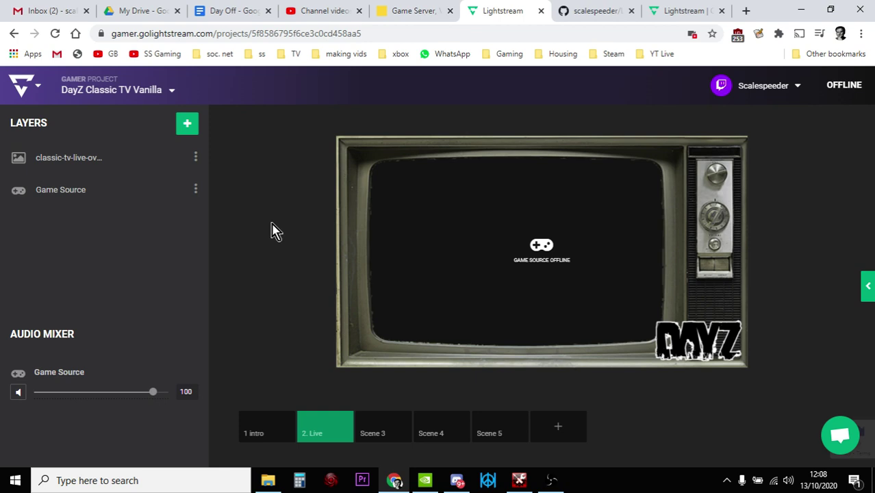
click(276, 424)
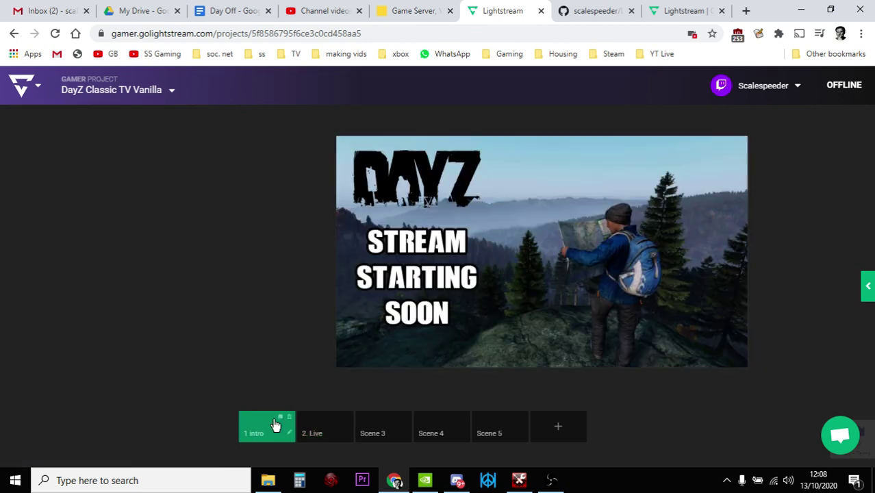
click(447, 431)
click(492, 429)
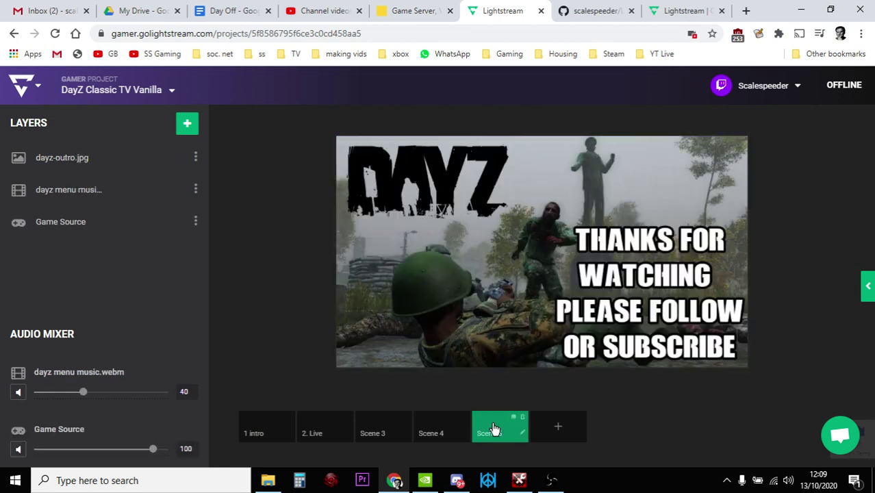